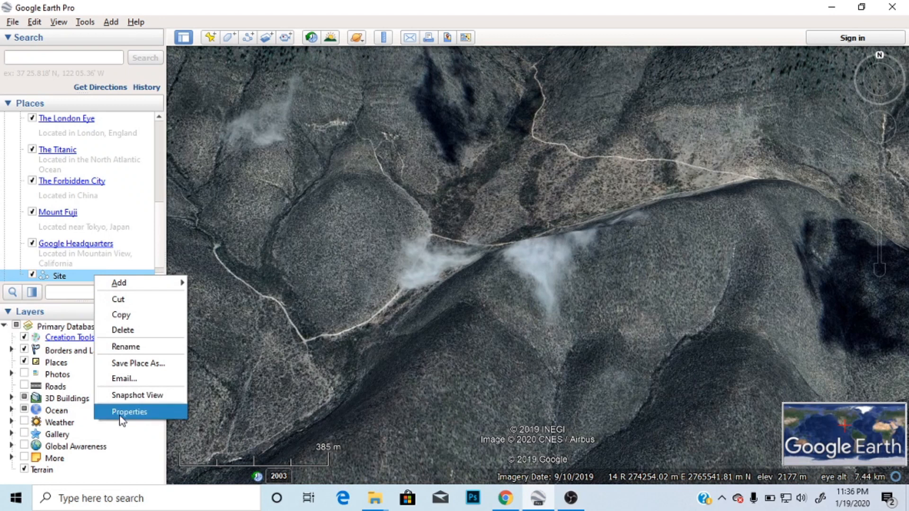
# - Draw parallel north-south zigzag passes of the Site path across the hillside around the cloud patches and dirt road
pyautogui.moveTo(304, 90); pyautogui.dragTo(174, 94)
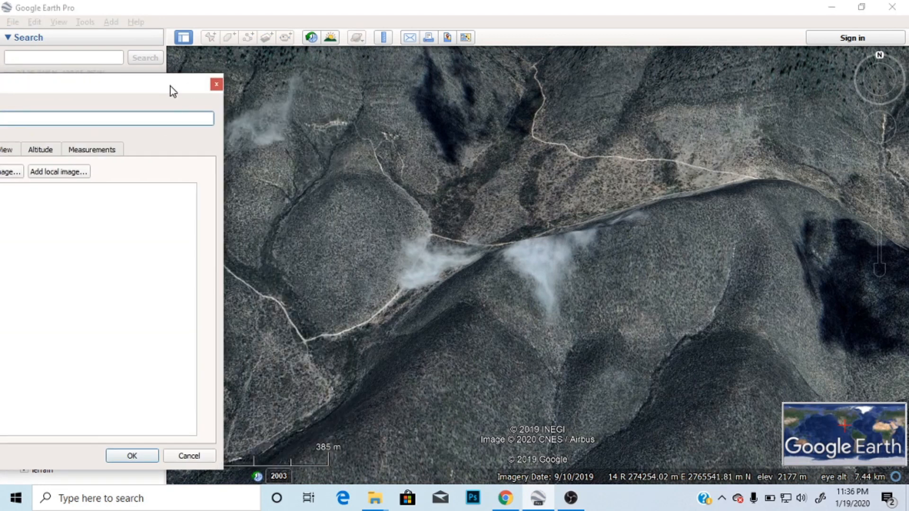
pyautogui.click(398, 175)
pyautogui.moveTo(402, 213); pyautogui.dragTo(403, 357)
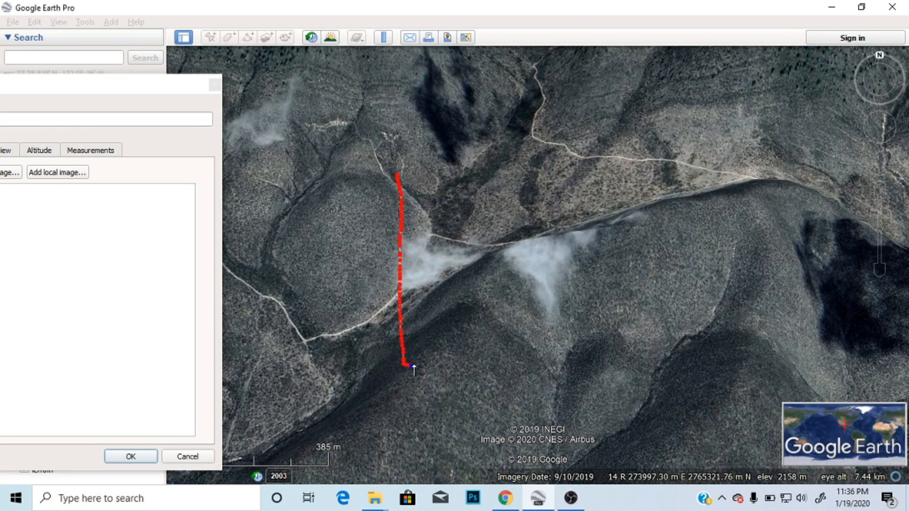
pyautogui.moveTo(414, 285); pyautogui.dragTo(410, 208)
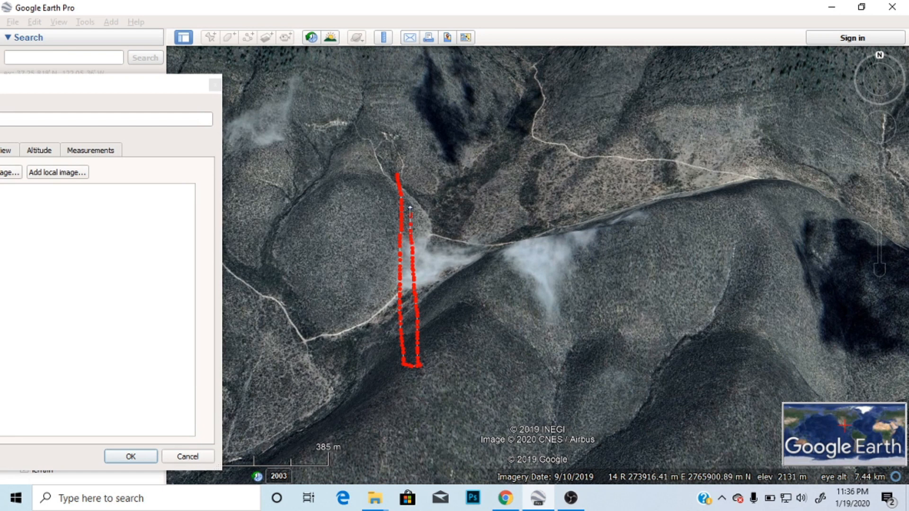
pyautogui.moveTo(422, 177); pyautogui.dragTo(430, 366)
pyautogui.moveTo(443, 287); pyautogui.dragTo(435, 233)
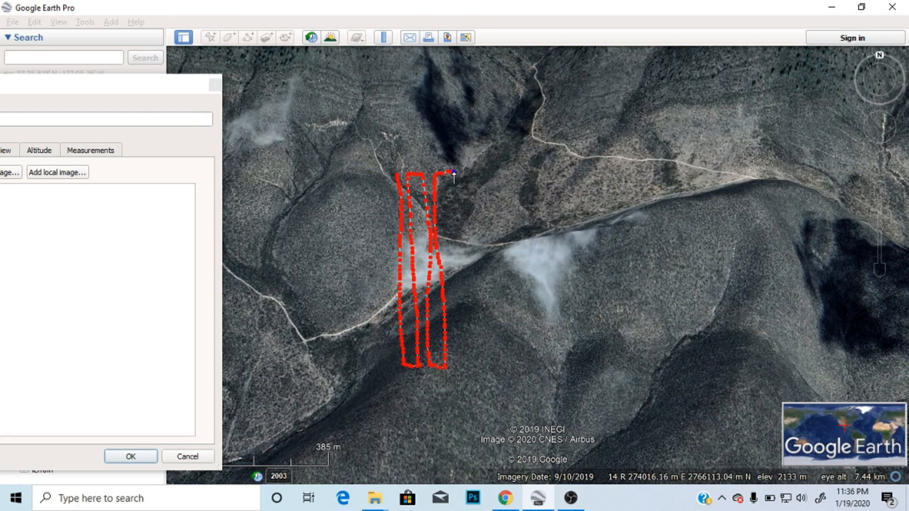
pyautogui.moveTo(462, 306); pyautogui.dragTo(465, 358)
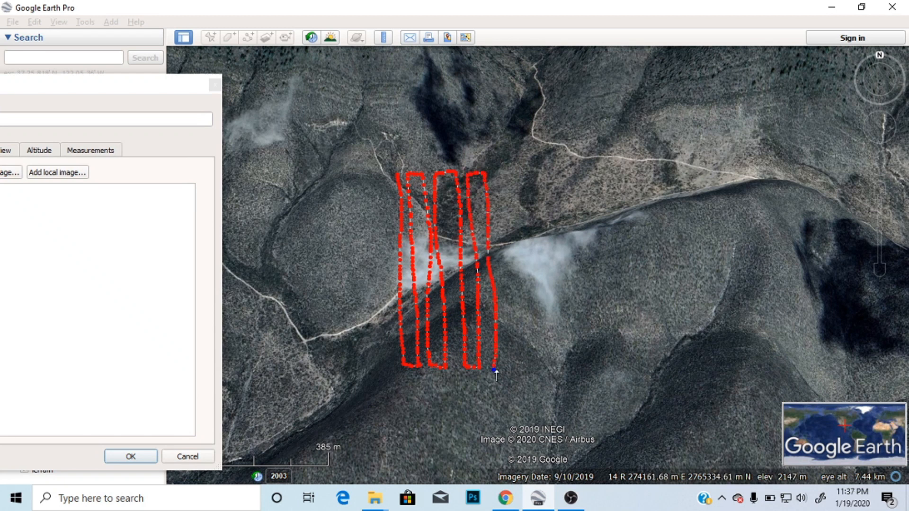
pyautogui.moveTo(506, 369); pyautogui.dragTo(503, 232)
pyautogui.moveTo(495, 194)
pyautogui.mouseDown()
pyautogui.moveTo(494, 175)
pyautogui.moveTo(512, 192)
pyautogui.moveTo(519, 239)
pyautogui.mouseUp()
pyautogui.moveTo(523, 299)
pyautogui.mouseDown()
pyautogui.moveTo(524, 365)
pyautogui.moveTo(539, 368)
pyautogui.mouseUp()
pyautogui.moveTo(538, 311); pyautogui.dragTo(528, 248)
pyautogui.moveTo(524, 200); pyautogui.dragTo(522, 168)
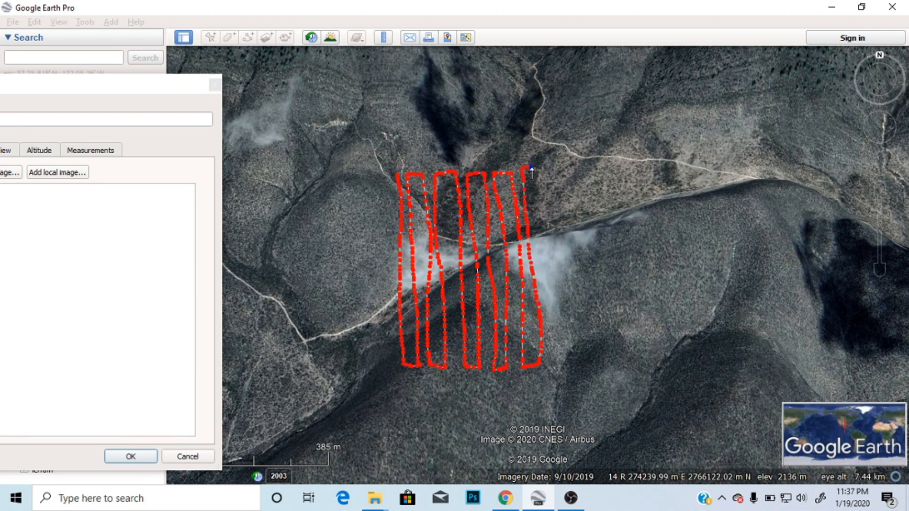
pyautogui.moveTo(545, 208); pyautogui.dragTo(555, 347)
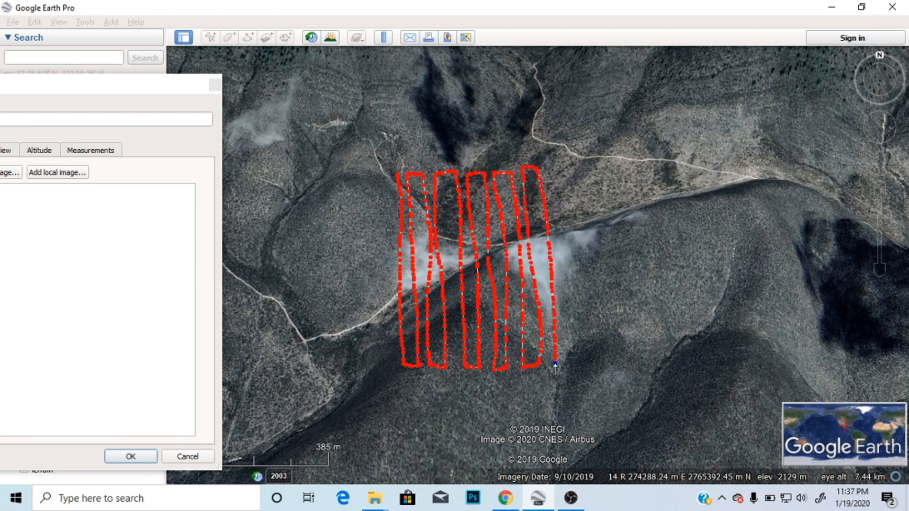
pyautogui.moveTo(568, 283); pyautogui.dragTo(567, 226)
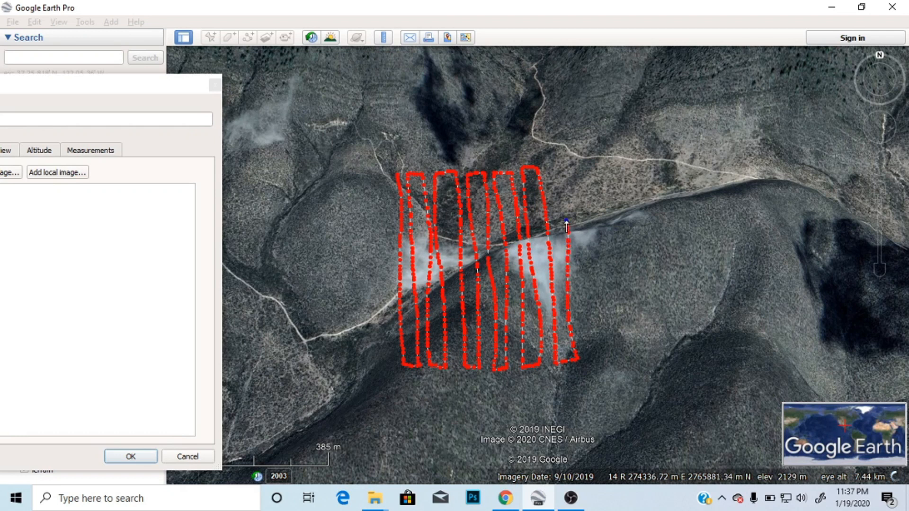
# - Continue the Site path with east-west zigzag passes over the north-south lines to form a grid, and accept the path
pyautogui.moveTo(524, 173); pyautogui.dragTo(387, 182)
pyautogui.moveTo(515, 202)
pyautogui.mouseDown()
pyautogui.moveTo(562, 201)
pyautogui.moveTo(527, 218)
pyautogui.moveTo(402, 223)
pyautogui.moveTo(480, 242)
pyautogui.moveTo(580, 236)
pyautogui.moveTo(510, 255)
pyautogui.moveTo(389, 262)
pyautogui.mouseUp()
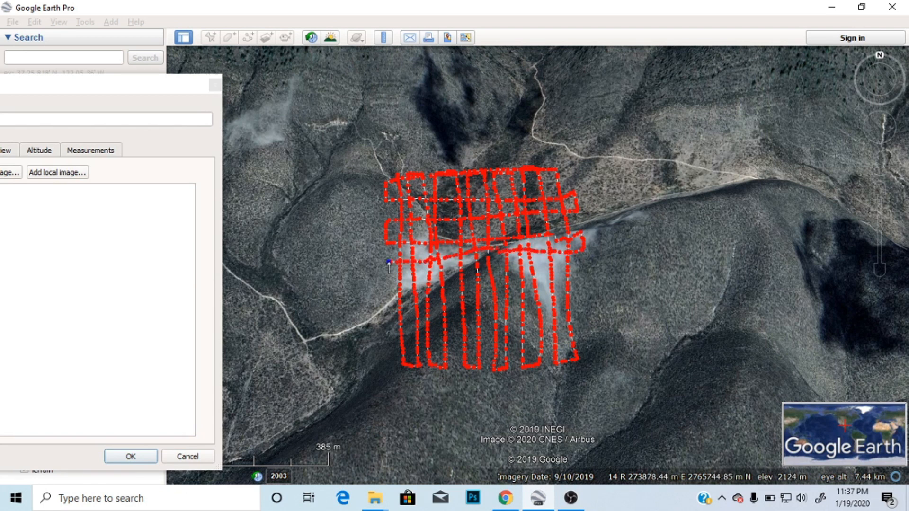
pyautogui.moveTo(466, 287)
pyautogui.mouseDown()
pyautogui.moveTo(581, 268)
pyautogui.moveTo(497, 298)
pyautogui.mouseUp()
pyautogui.moveTo(430, 301); pyautogui.dragTo(386, 306)
pyautogui.moveTo(432, 326)
pyautogui.mouseDown()
pyautogui.moveTo(583, 312)
pyautogui.moveTo(402, 351)
pyautogui.moveTo(438, 367)
pyautogui.moveTo(582, 358)
pyautogui.mouseUp()
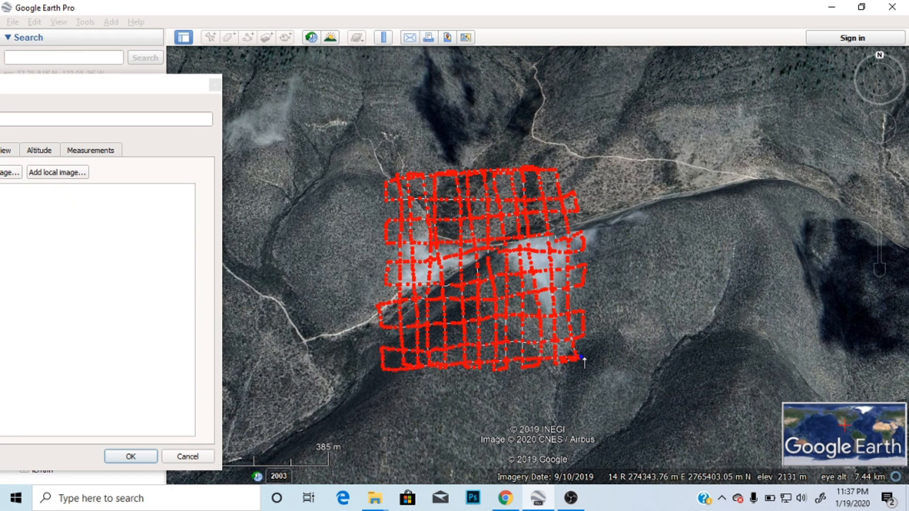
pyautogui.moveTo(113, 92); pyautogui.dragTo(446, 78)
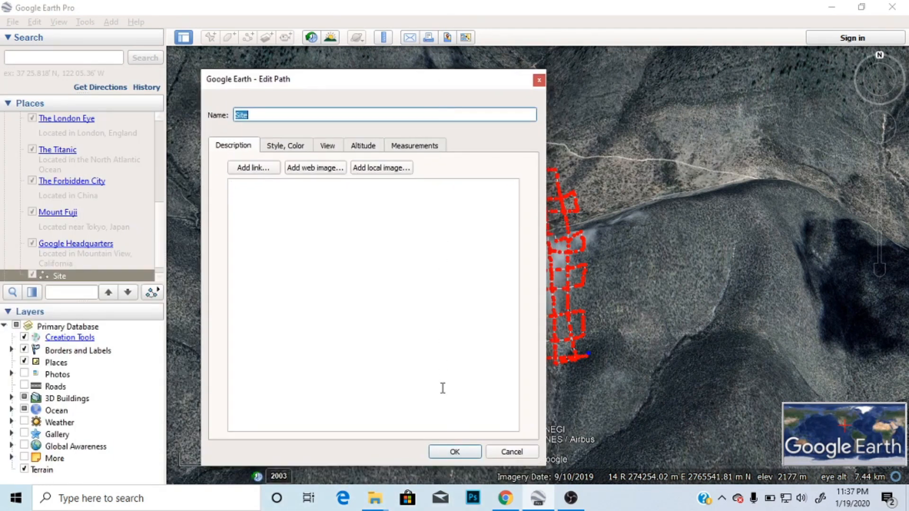
pyautogui.click(453, 452)
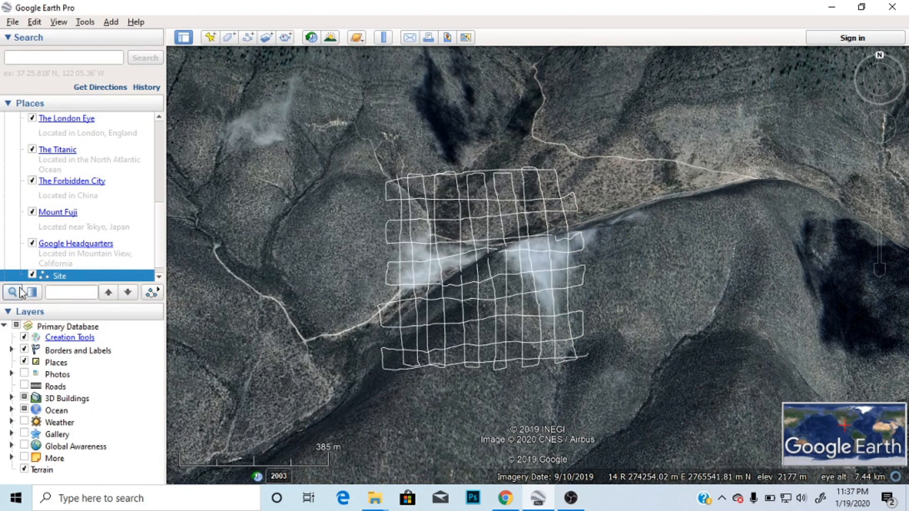
# - Save the Site path as the KML file Site in the Revit Tutorial folder, replacing the existing file
pyautogui.rightClick(75, 276)
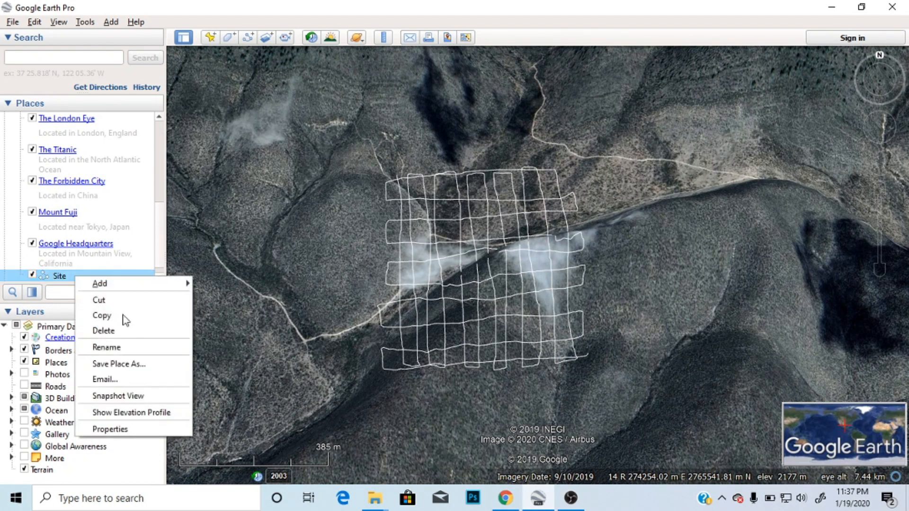
pyautogui.click(138, 364)
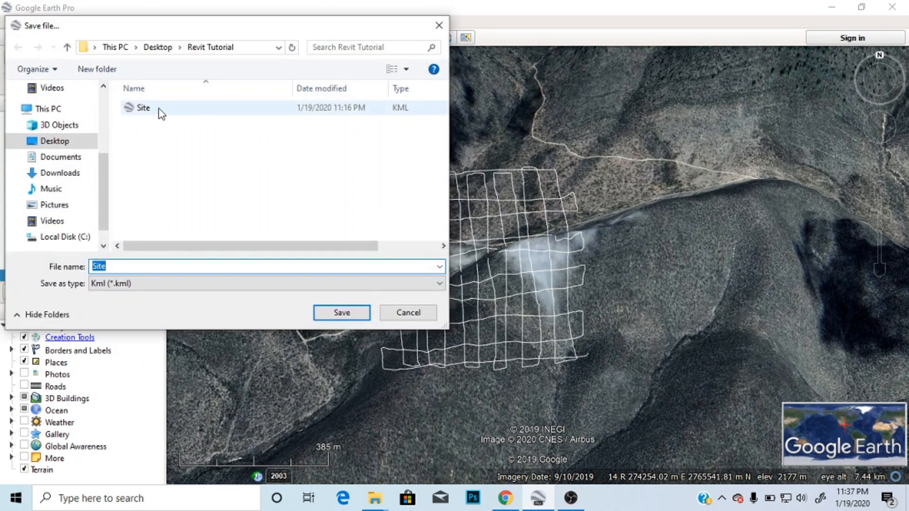
pyautogui.click(133, 284)
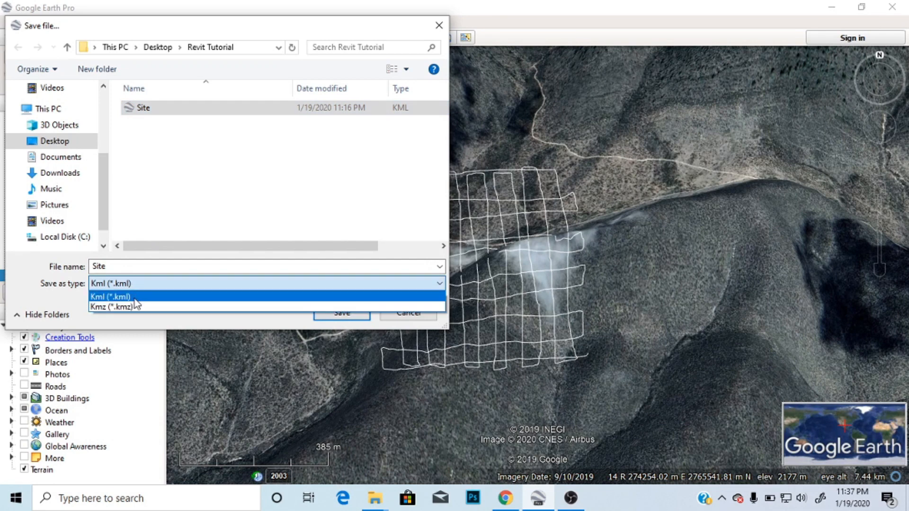
pyautogui.click(134, 297)
pyautogui.click(341, 313)
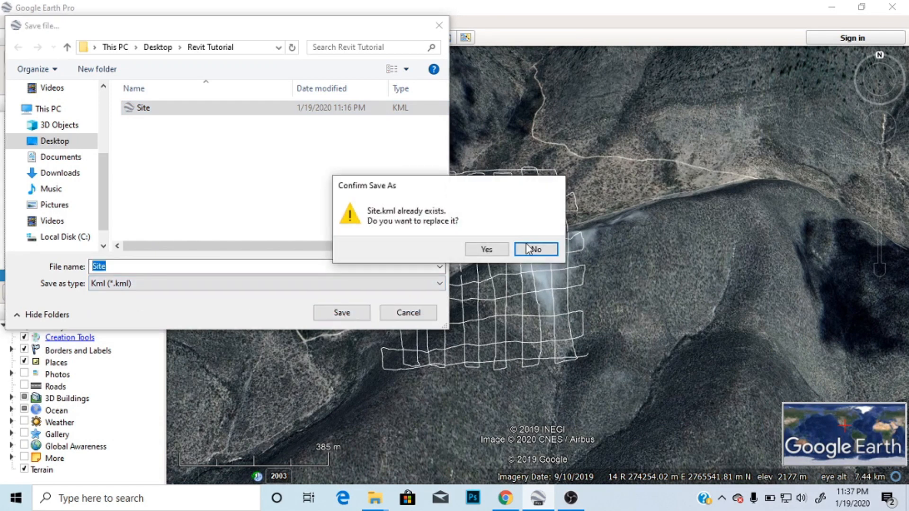
pyautogui.click(488, 249)
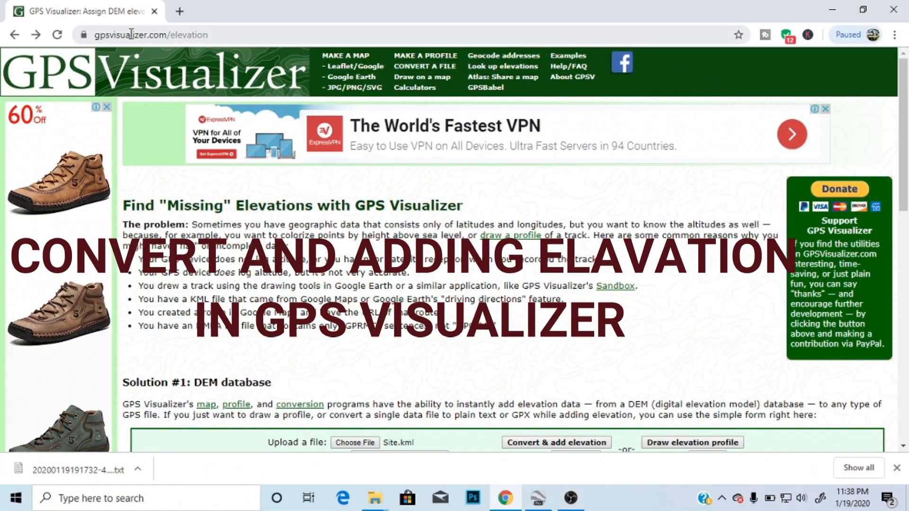
# - On the GPS Visualizer elevation page in Chrome, choose Site.kml from the Revit Tutorial folder as the file to upload
pyautogui.click(349, 441)
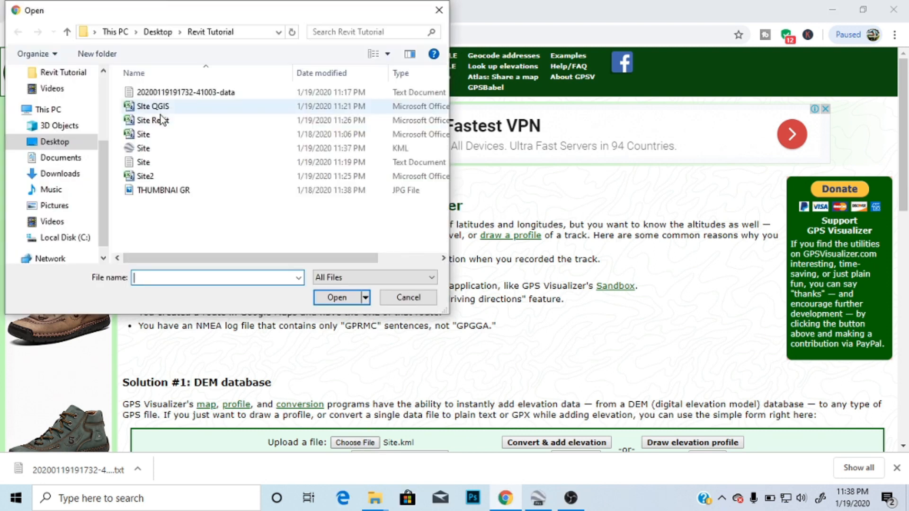
pyautogui.click(154, 150)
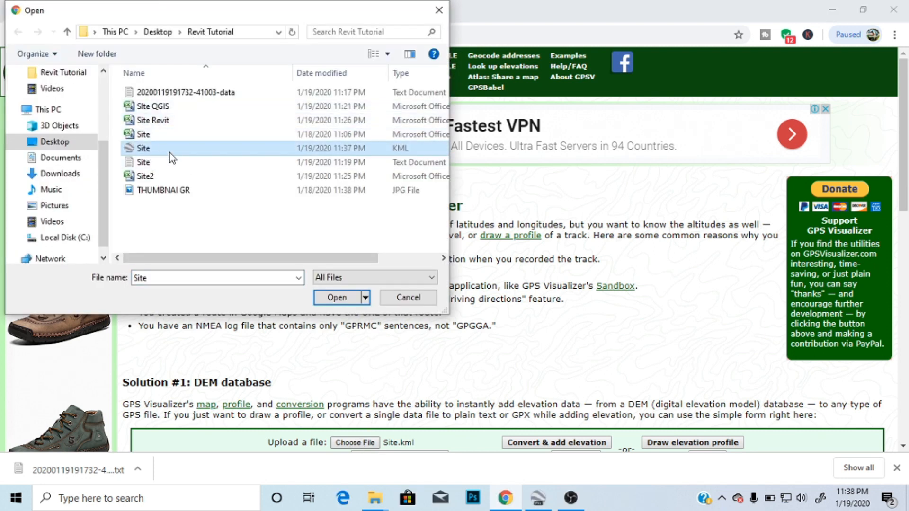
pyautogui.click(336, 297)
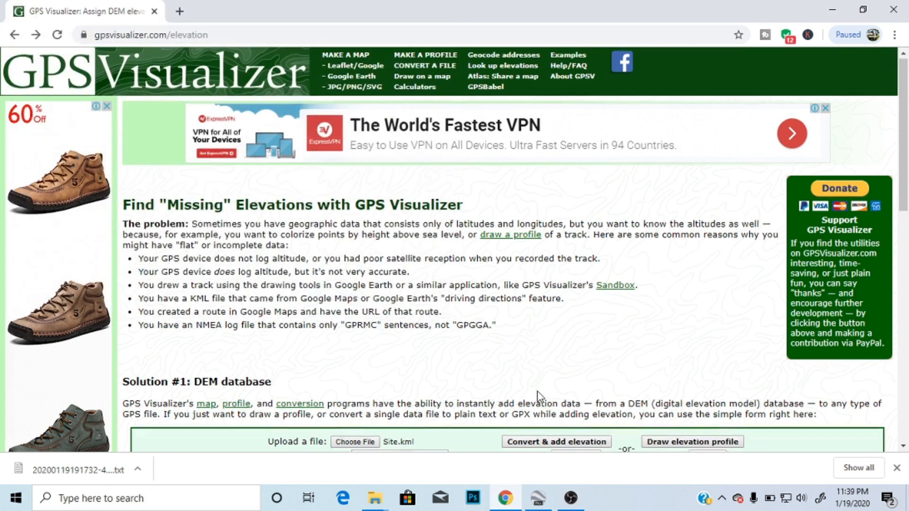
# - Set the output to plain text and convert the uploaded file with elevation data added
pyautogui.scroll(-3, 592, 360)
pyautogui.click(582, 325)
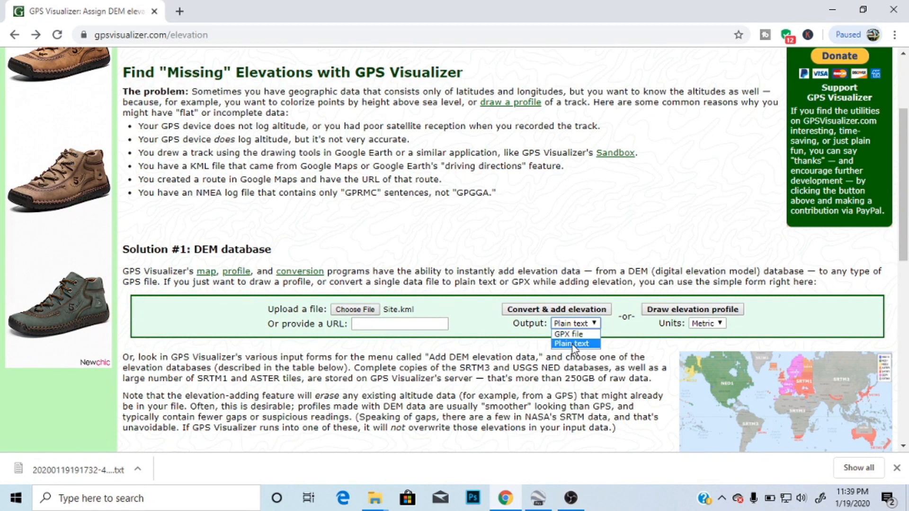
pyautogui.click(572, 345)
pyautogui.click(562, 314)
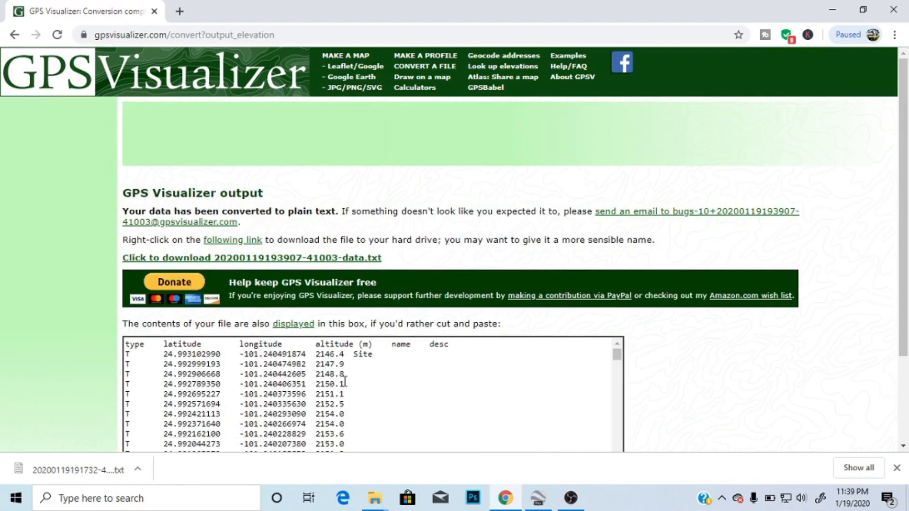
# - Look through the converted coordinates and download the resulting data text file
pyautogui.scroll(-10, 345, 381)
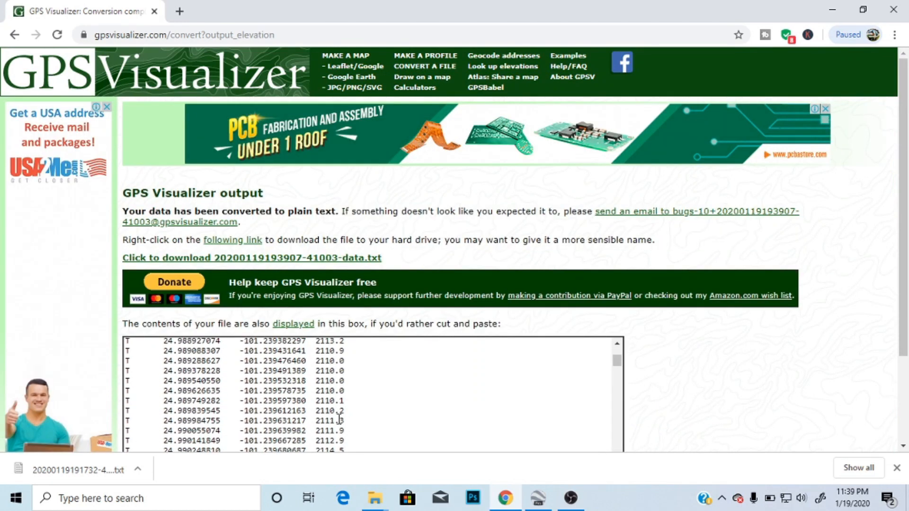
pyautogui.scroll(10, 341, 400)
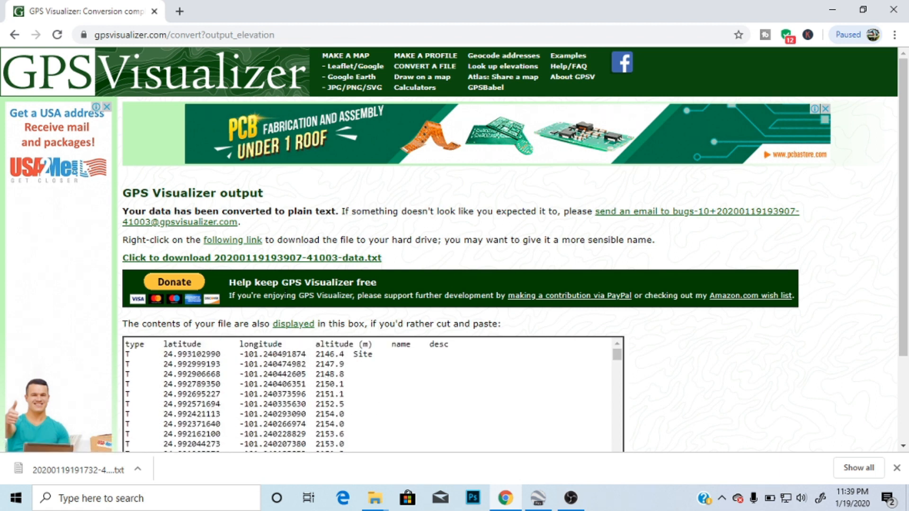
pyautogui.click(251, 259)
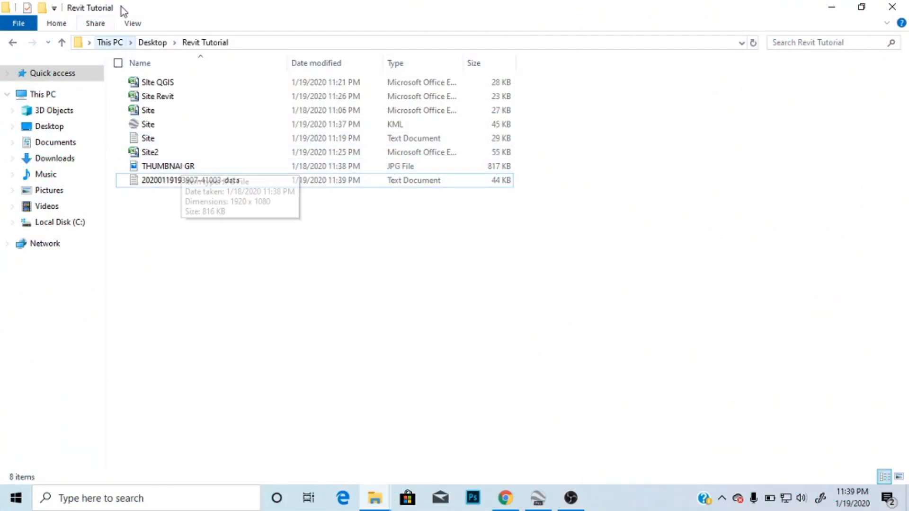
pyautogui.click(180, 186)
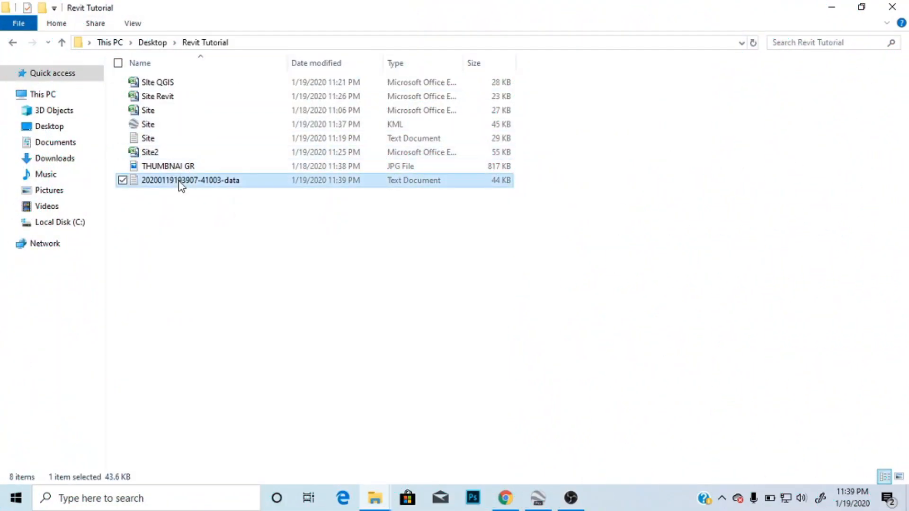
pyautogui.rightClick(181, 186)
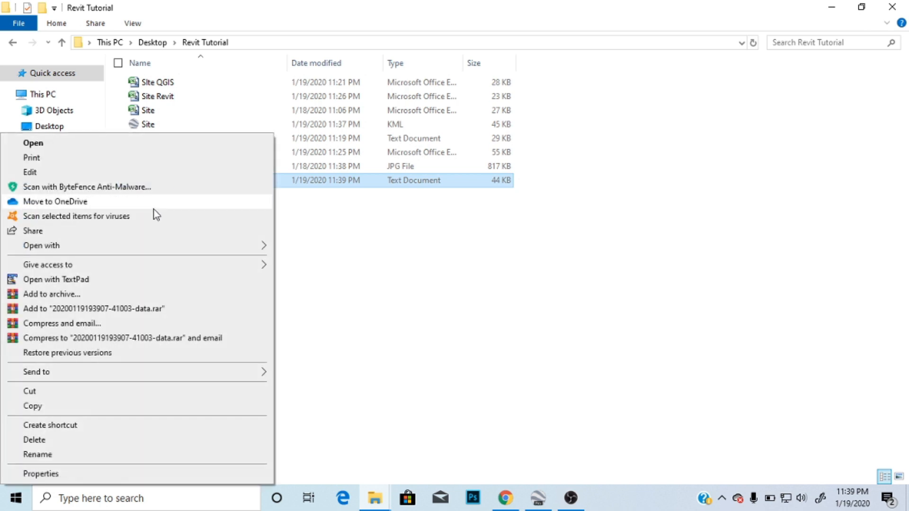
pyautogui.click(79, 281)
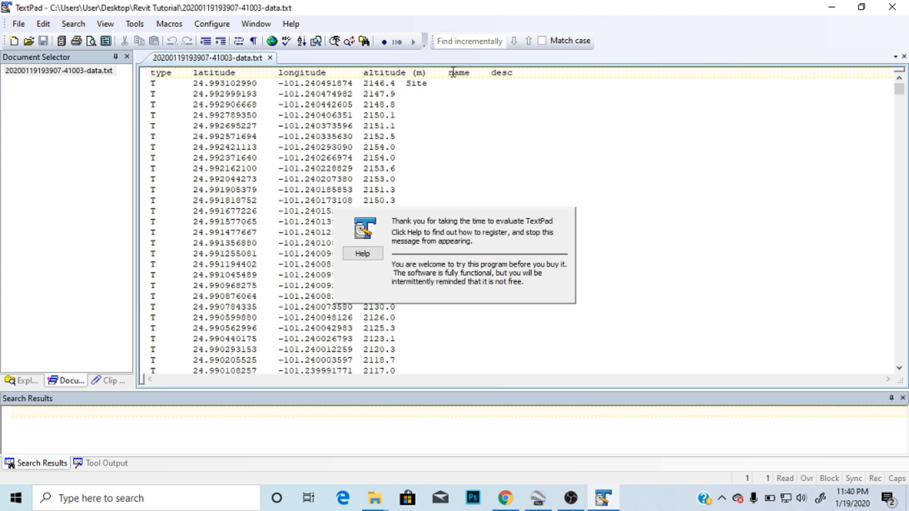
# - Delete "(m) name desc" from the header line and the word "Site" from the first data row
pyautogui.moveTo(520, 74); pyautogui.dragTo(424, 68)
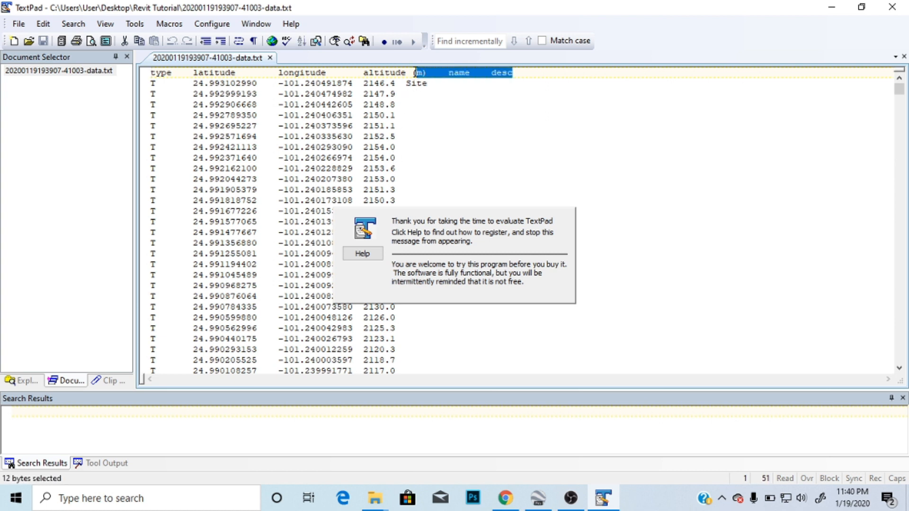
pyautogui.click(286, 219)
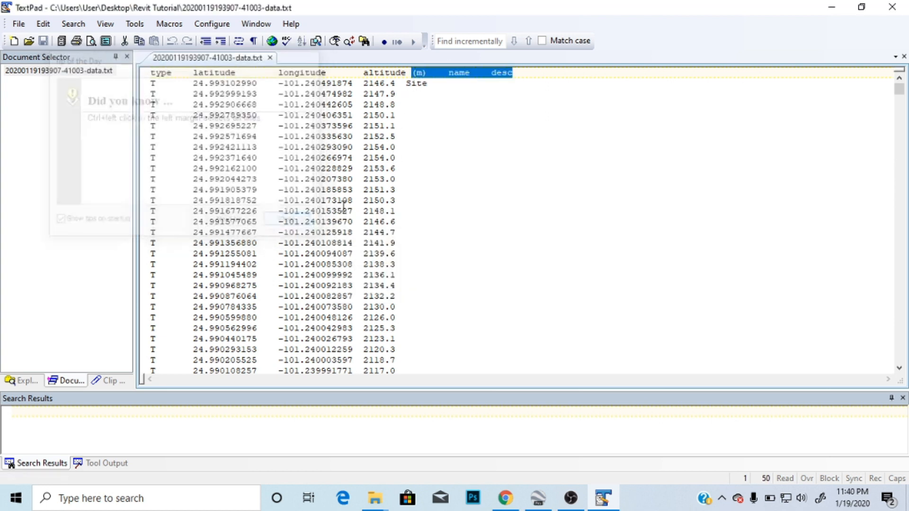
pyautogui.moveTo(532, 74); pyautogui.dragTo(411, 74)
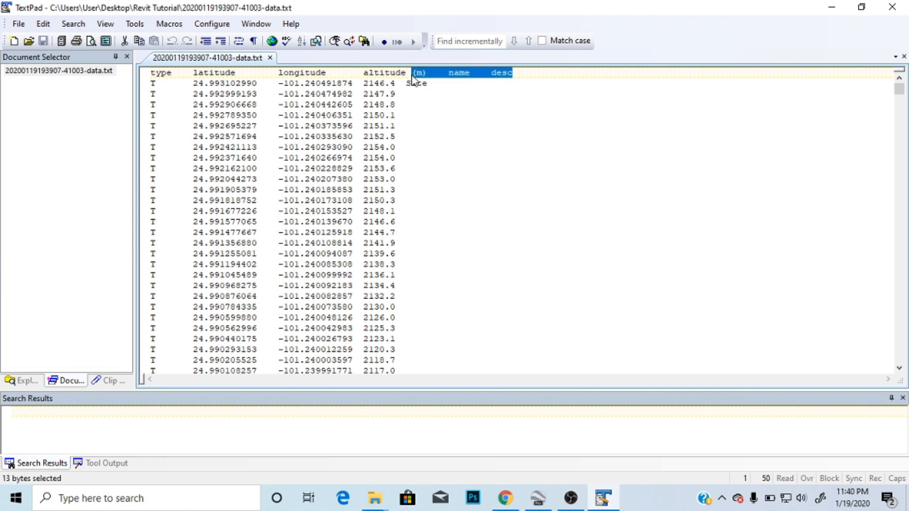
pyautogui.rightClick(429, 76)
pyautogui.moveTo(481, 192)
pyautogui.click(588, 195)
pyautogui.moveTo(428, 84); pyautogui.dragTo(406, 83)
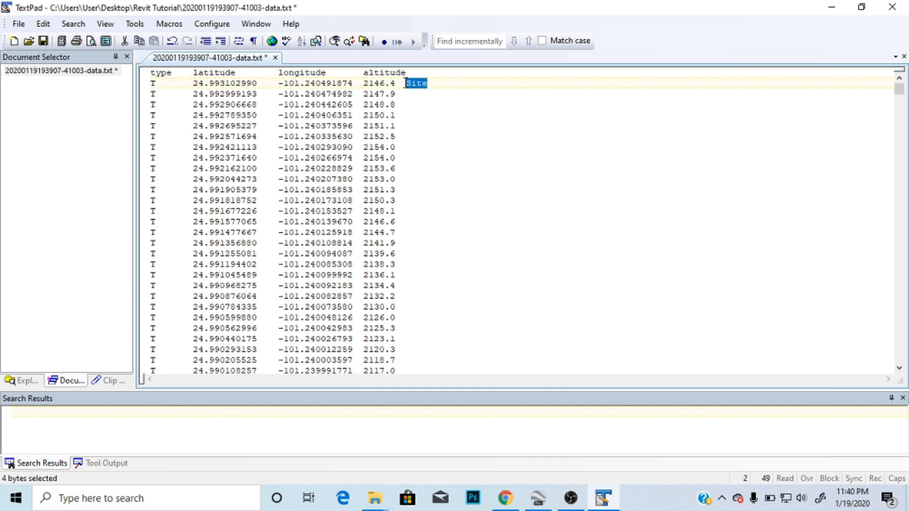
pyautogui.press('Delete')
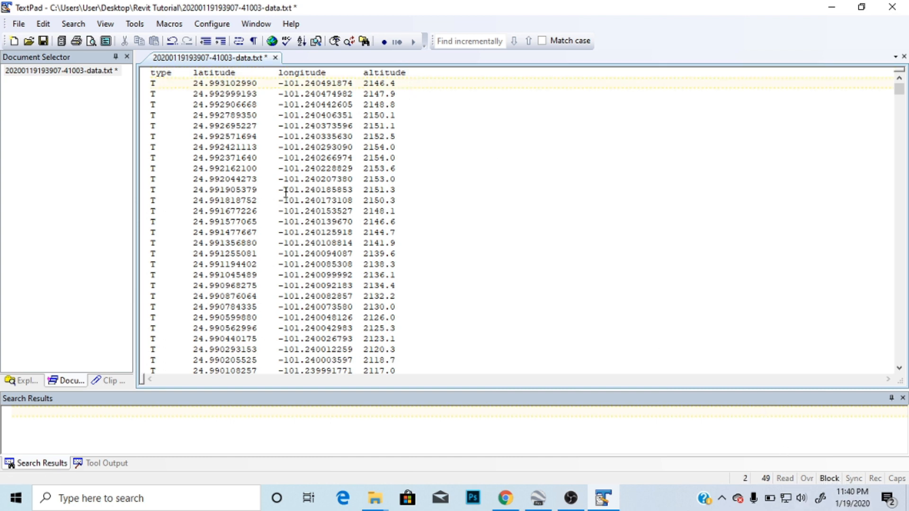
# - Block-select the type column with its T values through the last line of the file and delete it
pyautogui.moveTo(148, 78); pyautogui.dragTo(184, 128)
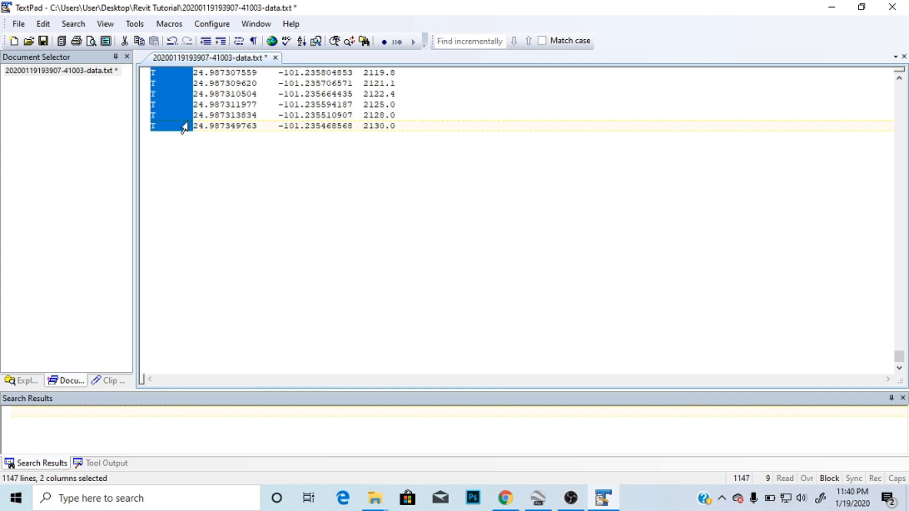
pyautogui.rightClick(174, 105)
pyautogui.moveTo(243, 233)
pyautogui.click(330, 228)
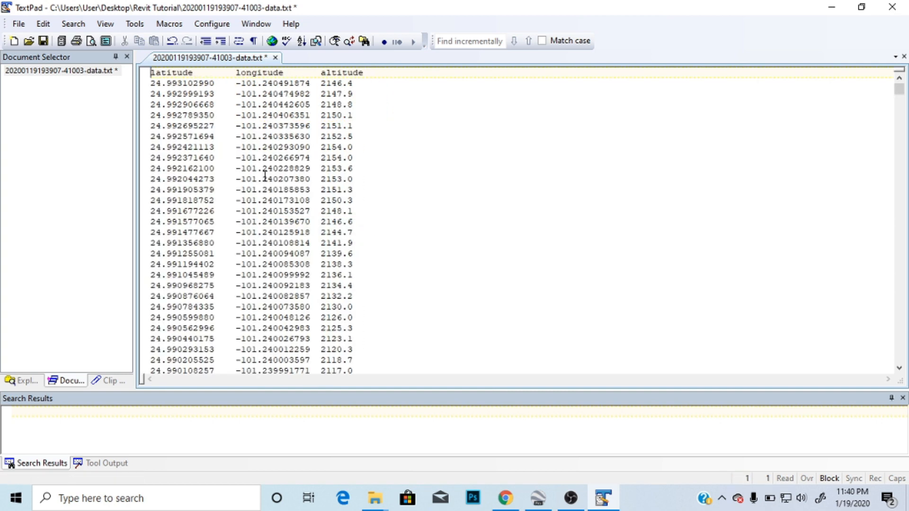
# - Save the cleaned coordinates over the existing Site text file in the Revit Tutorial folder and close TextPad
pyautogui.click(18, 24)
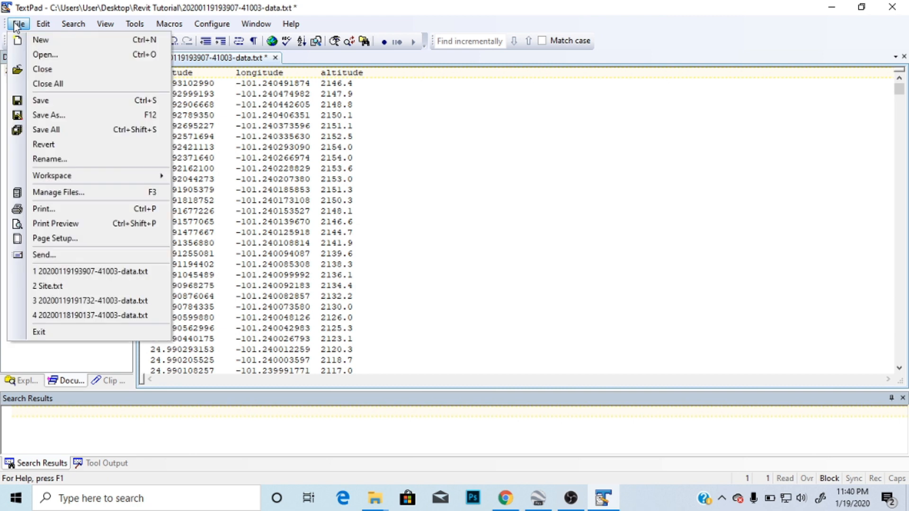
pyautogui.click(61, 115)
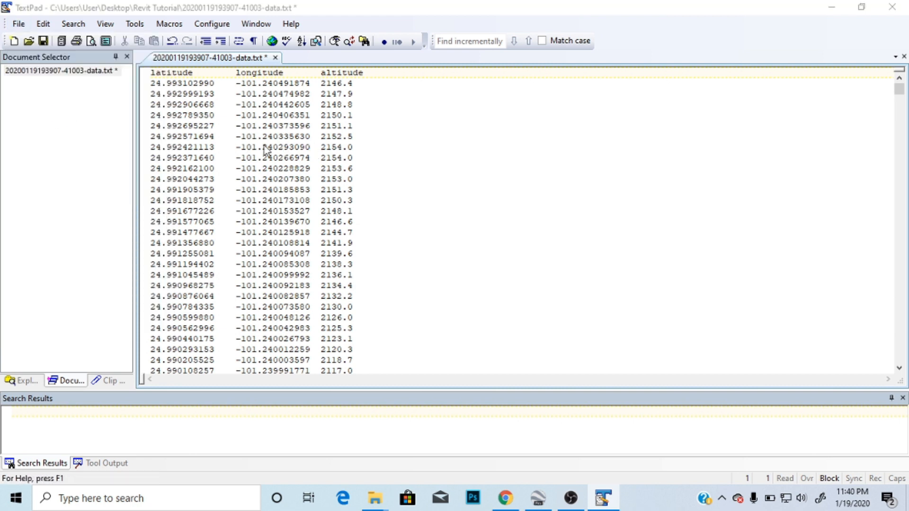
pyautogui.click(385, 217)
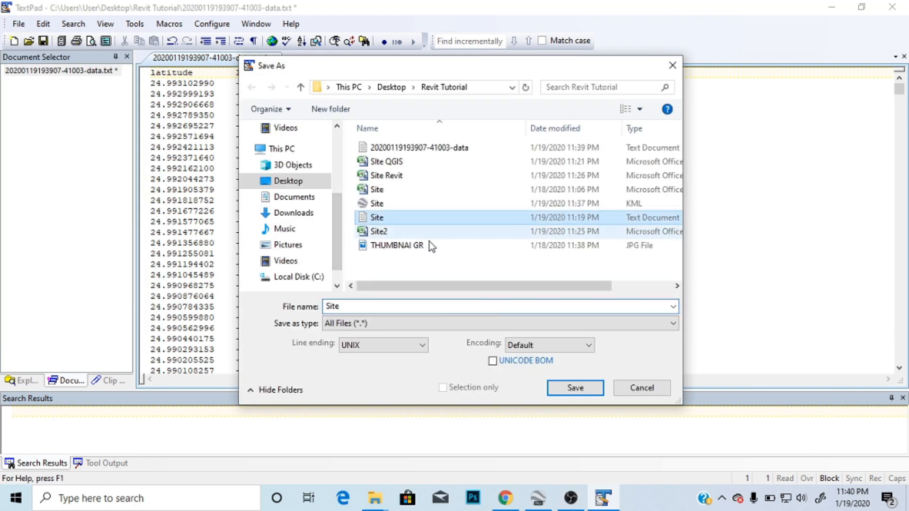
pyautogui.click(587, 393)
pyautogui.click(488, 251)
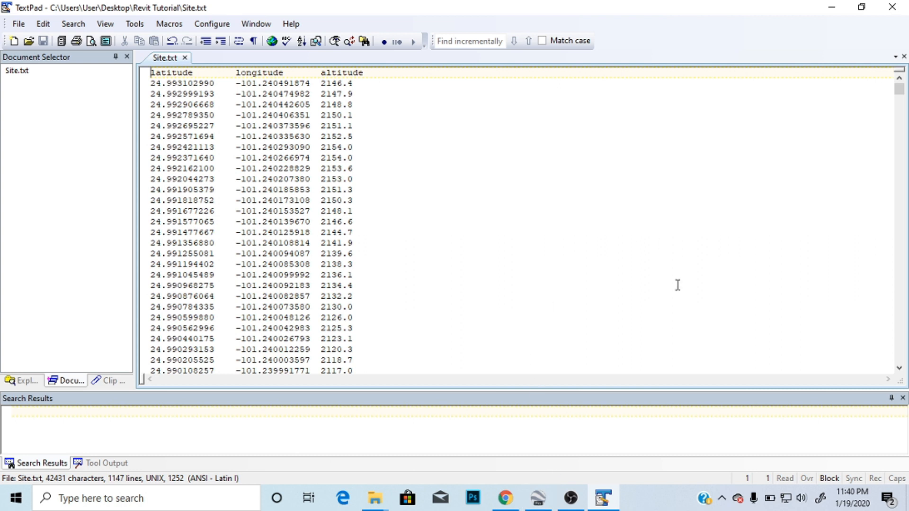
pyautogui.moveTo(601, 504)
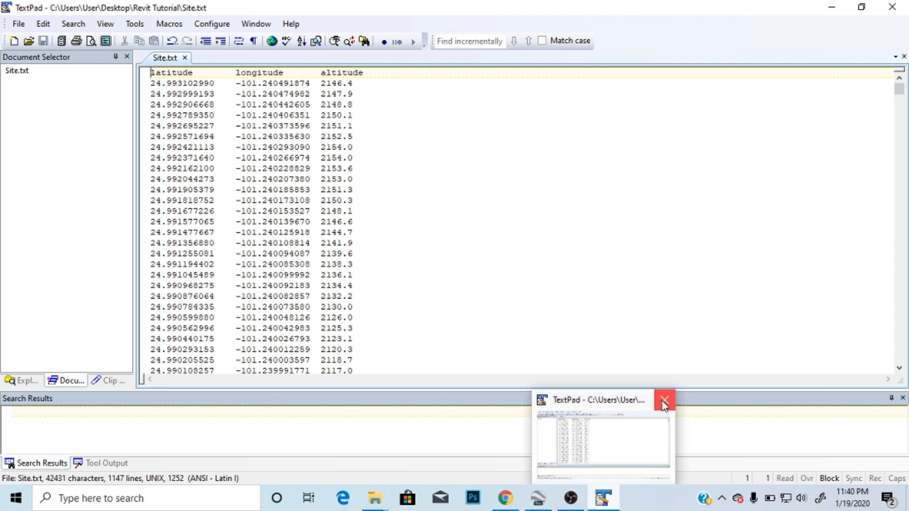
pyautogui.click(663, 399)
# - Switch to Excel and open the Site text document from the Revit Tutorial folder, with all file types listed
pyautogui.click(330, 308)
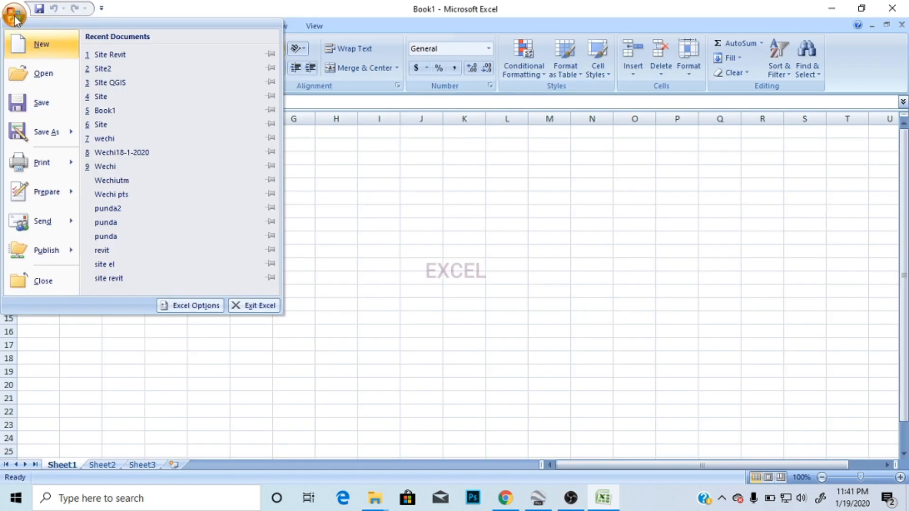
pyautogui.click(15, 18)
pyautogui.click(14, 18)
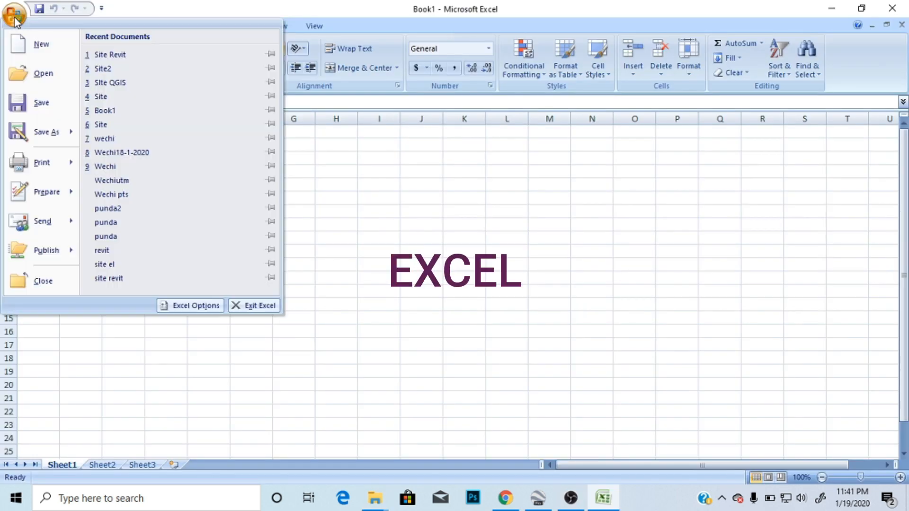
pyautogui.click(41, 76)
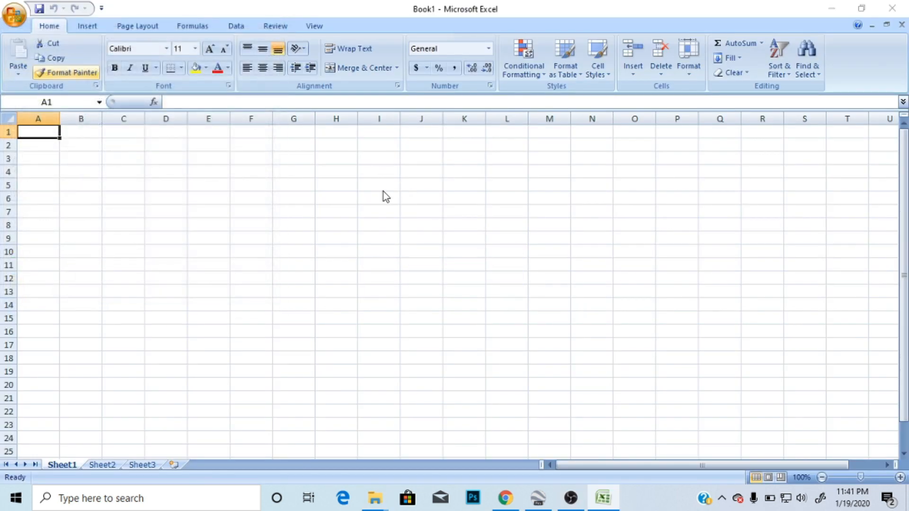
pyautogui.scroll(-1, 71, 116)
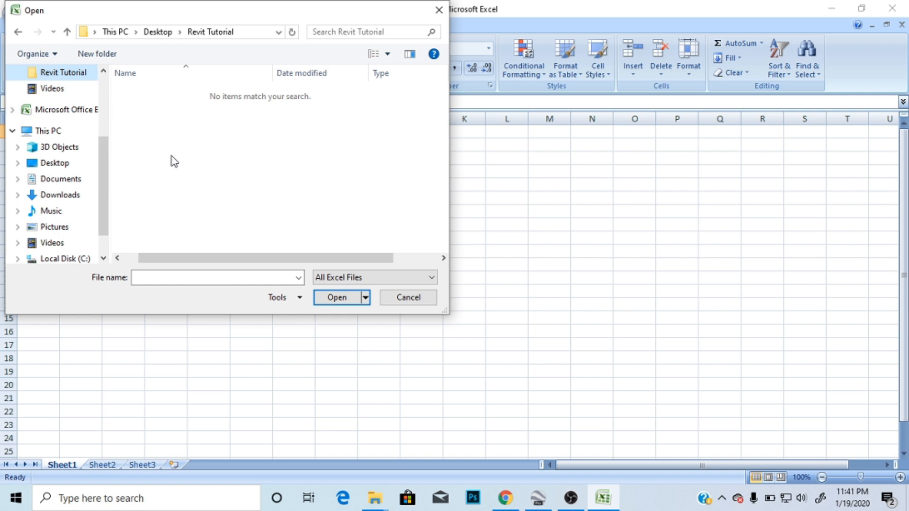
pyautogui.click(350, 278)
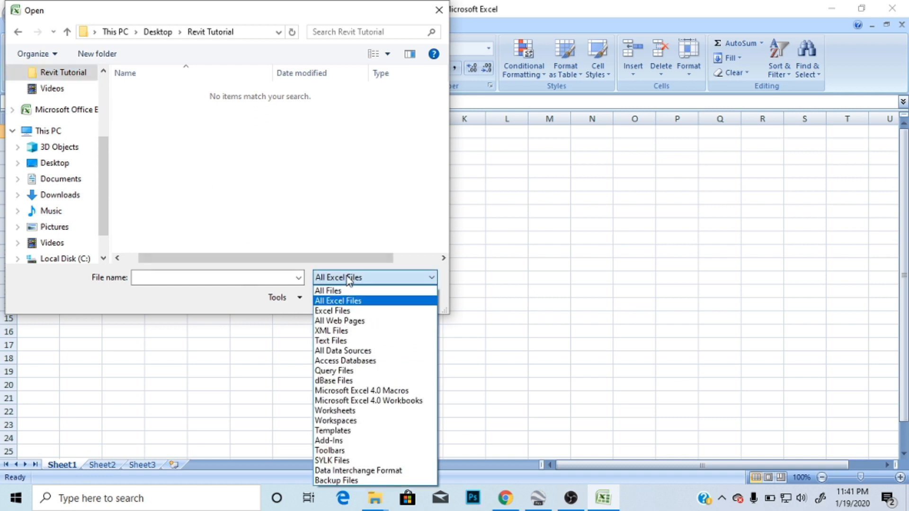
pyautogui.click(341, 290)
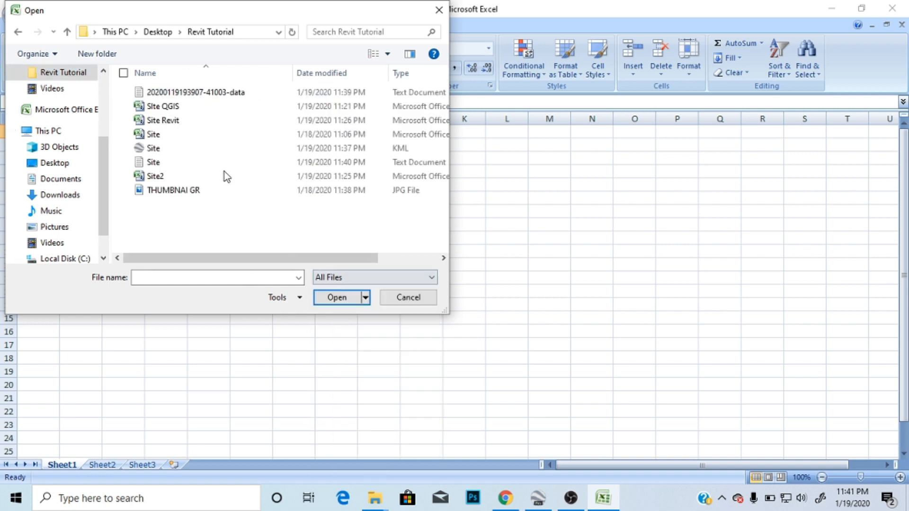
pyautogui.click(156, 164)
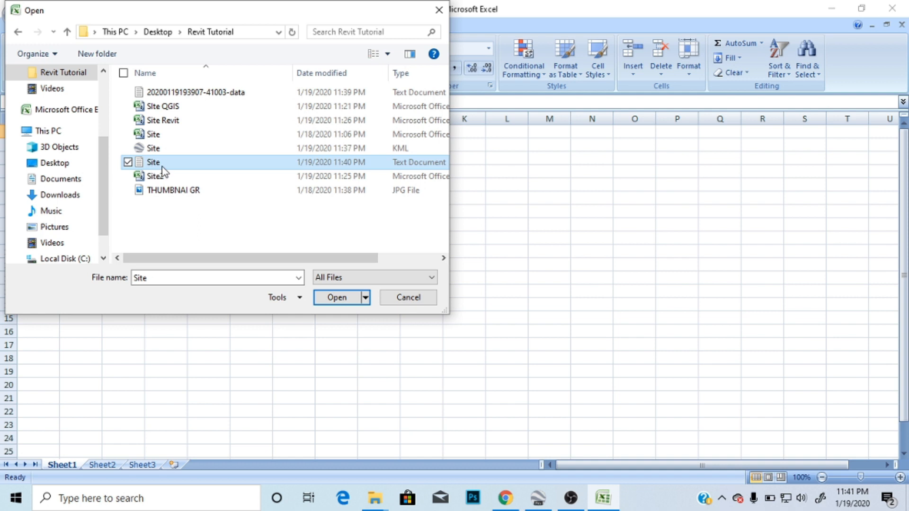
pyautogui.click(319, 298)
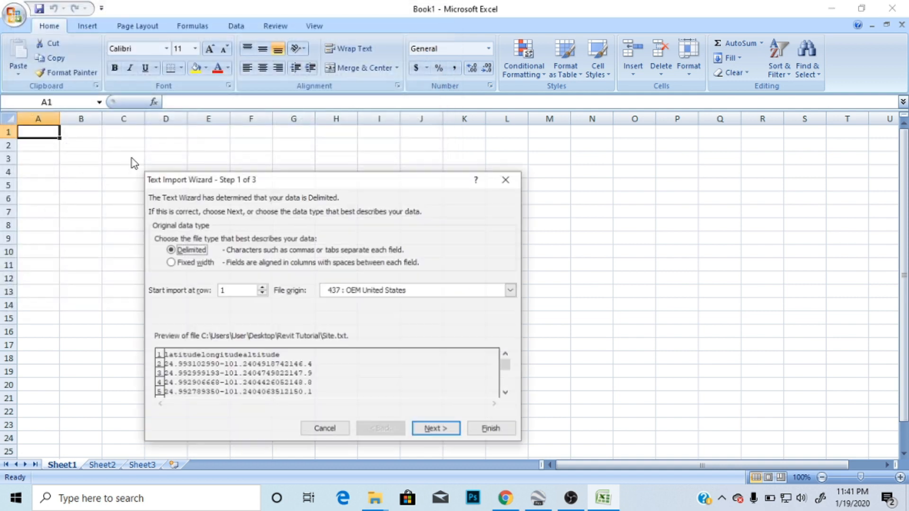
# - Import the text as delimited data using Tab and Space delimiters, with General as the column data format
pyautogui.click(423, 428)
pyautogui.click(170, 273)
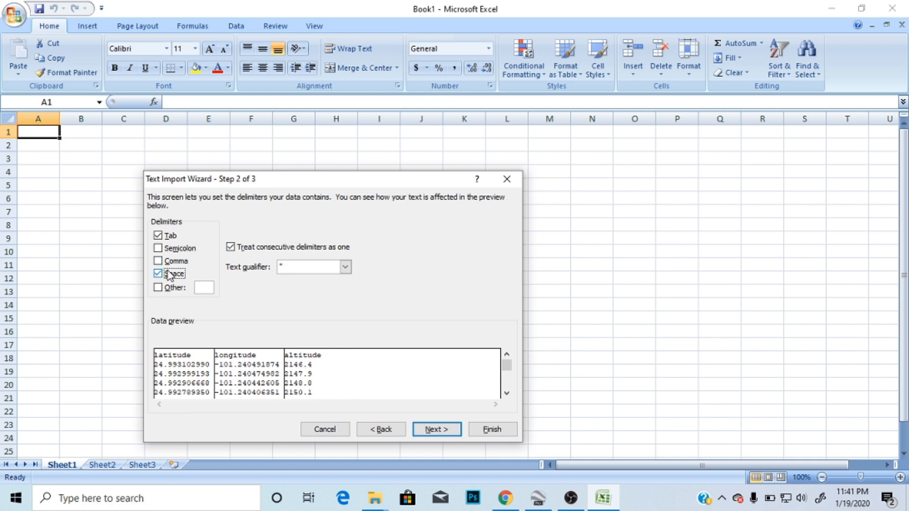
pyautogui.click(423, 429)
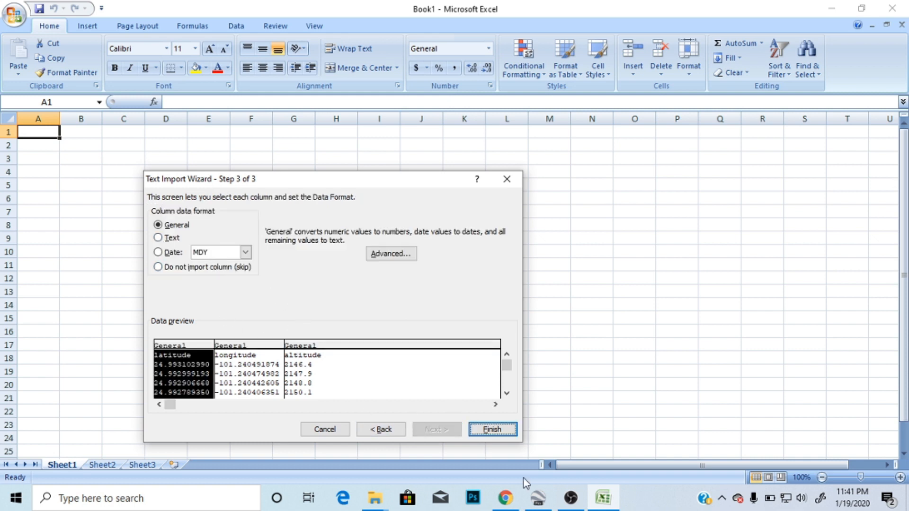
pyautogui.click(491, 432)
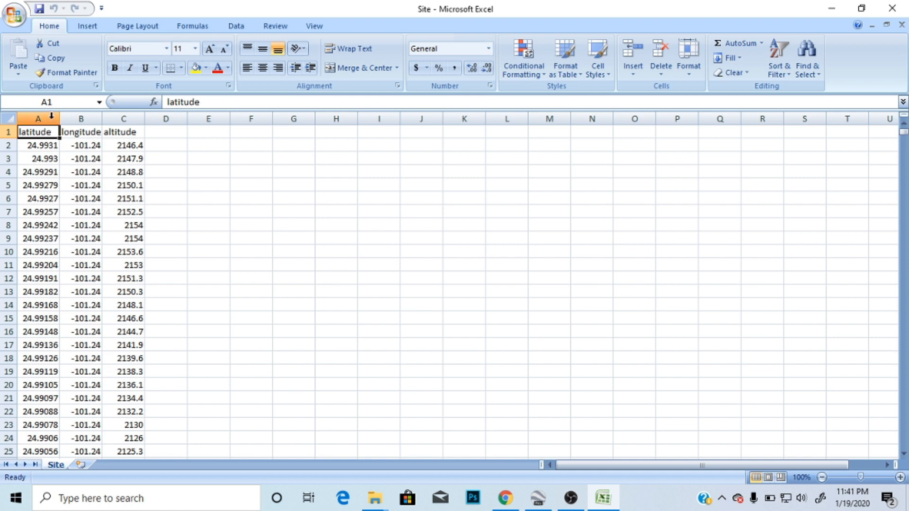
# - Insert a new column before the latitude column and enter the heading "point" in A1
pyautogui.rightClick(35, 118)
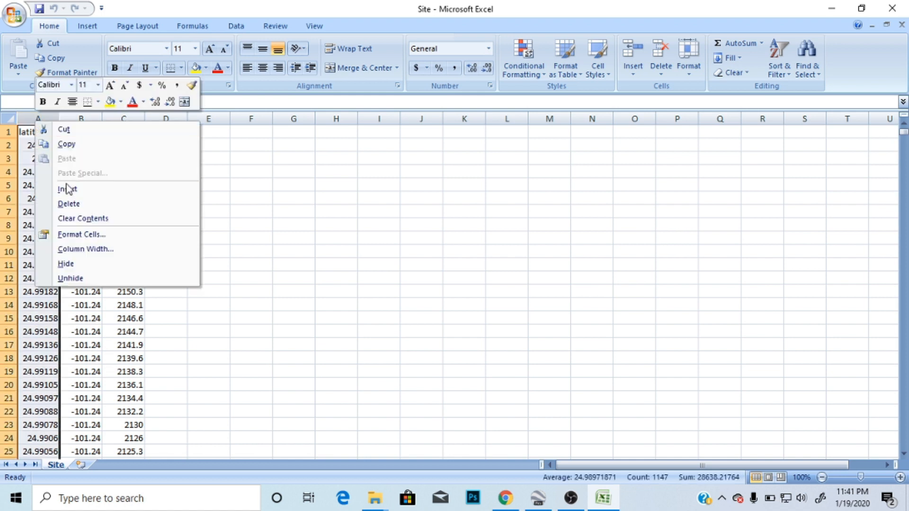
pyautogui.click(29, 133)
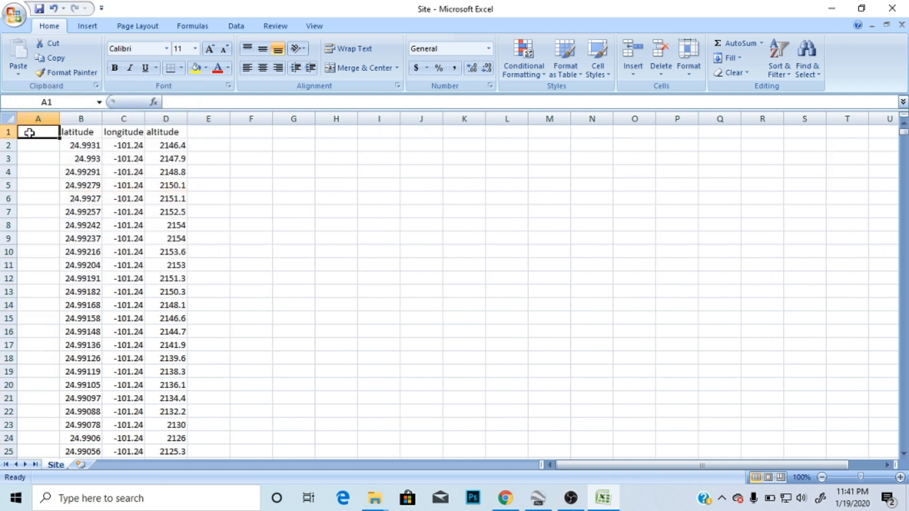
pyautogui.write('point')
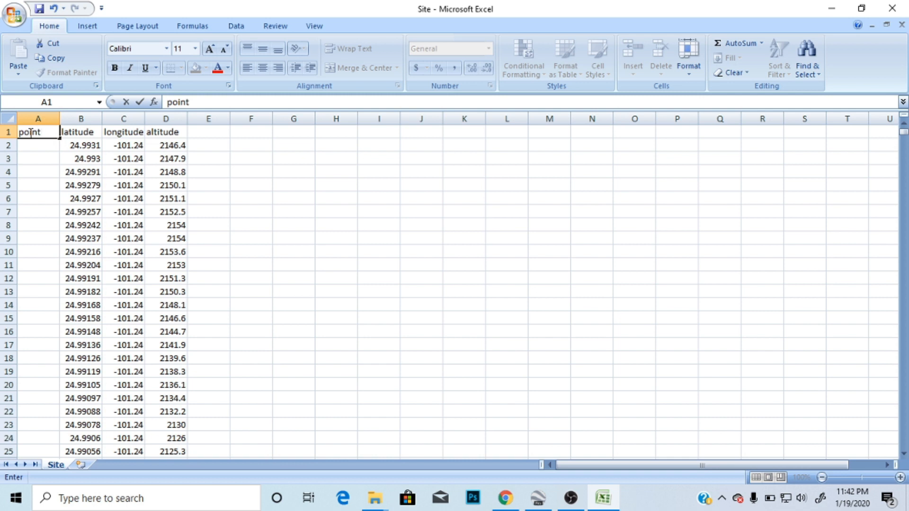
pyautogui.press('Return')
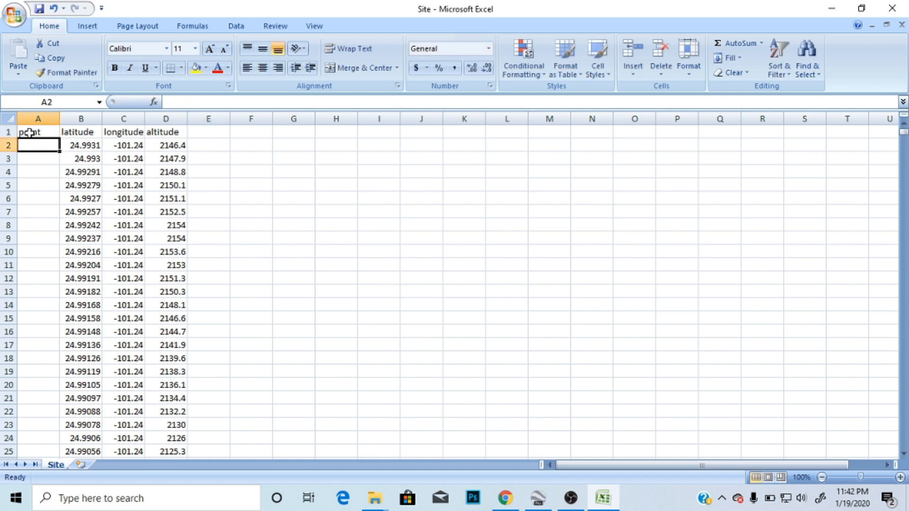
# - Start the point numbering with 1 in A2 and the formula =1+A2 in A3
pyautogui.write('1')
pyautogui.press('Return')
pyautogui.write('=')
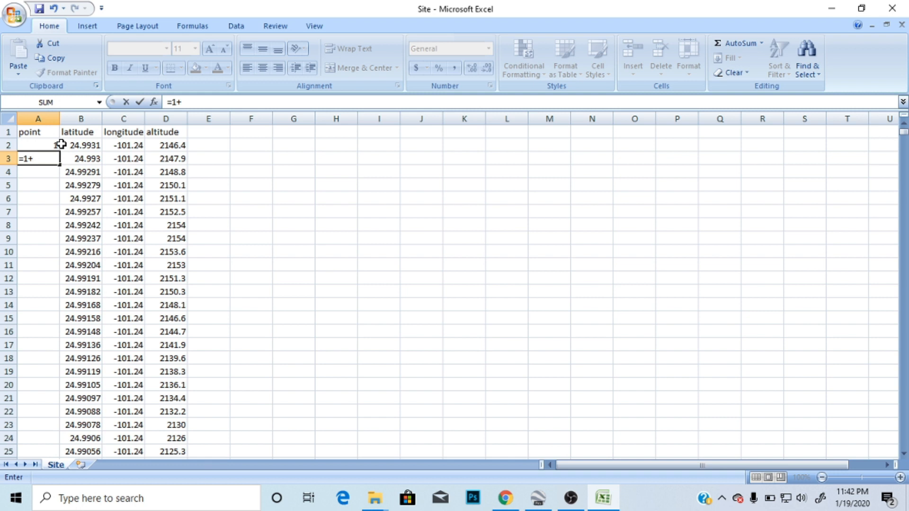
pyautogui.write('1+')
pyautogui.click(45, 146)
pyautogui.press('Return')
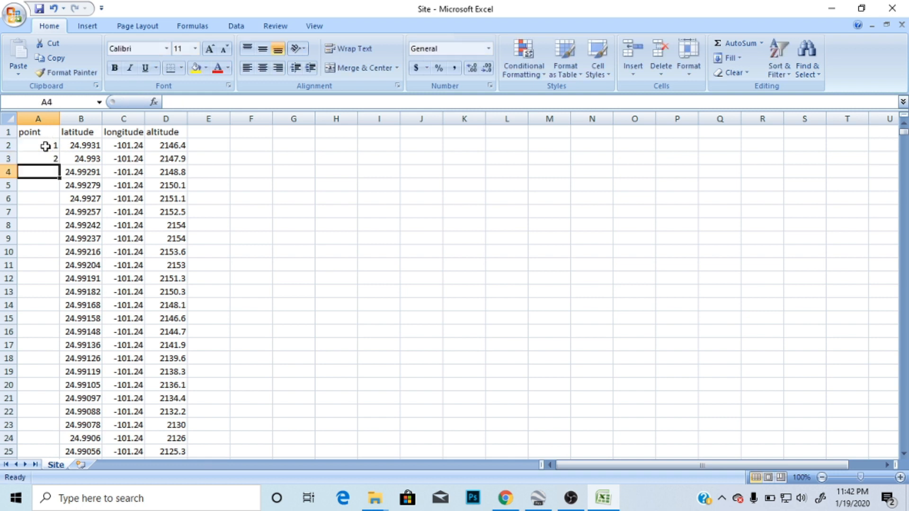
# - Fill the A3 numbering formula down column A through the last data row, 1147
pyautogui.click(50, 161)
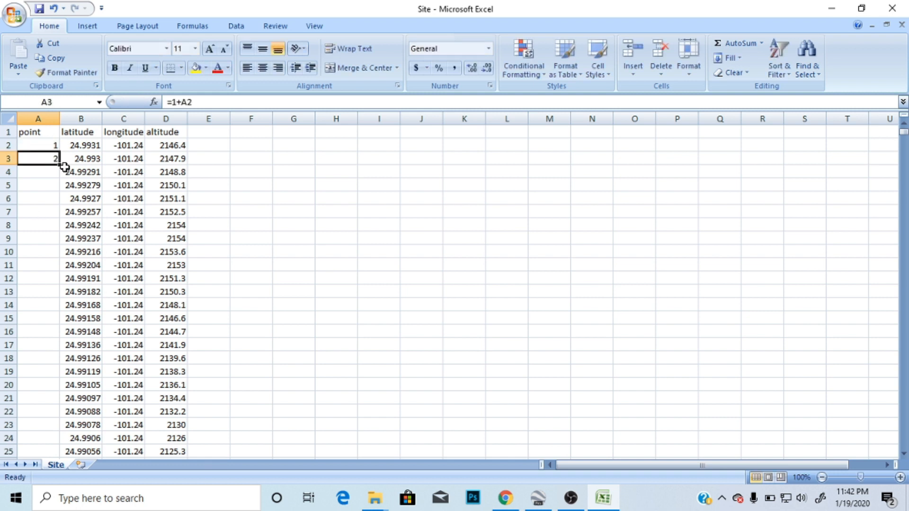
pyautogui.moveTo(62, 166); pyautogui.dragTo(74, 432)
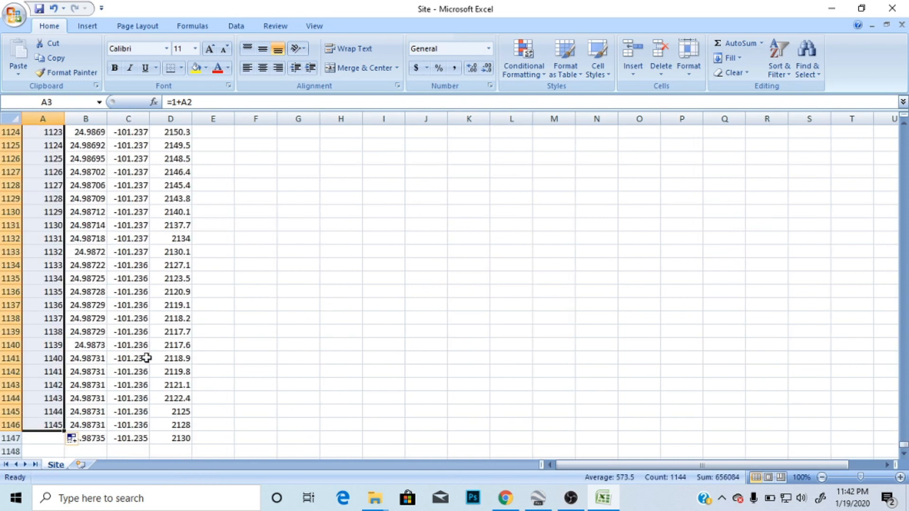
pyautogui.scroll(-3, 149, 359)
pyautogui.click(42, 316)
pyautogui.click(59, 308)
pyautogui.moveTo(61, 311); pyautogui.dragTo(66, 324)
pyautogui.click(293, 356)
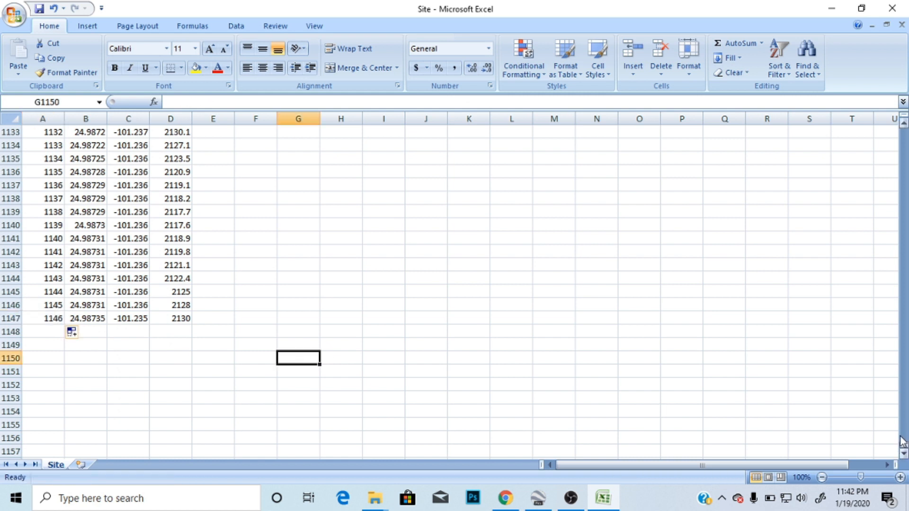
pyautogui.moveTo(903, 449); pyautogui.dragTo(894, 101)
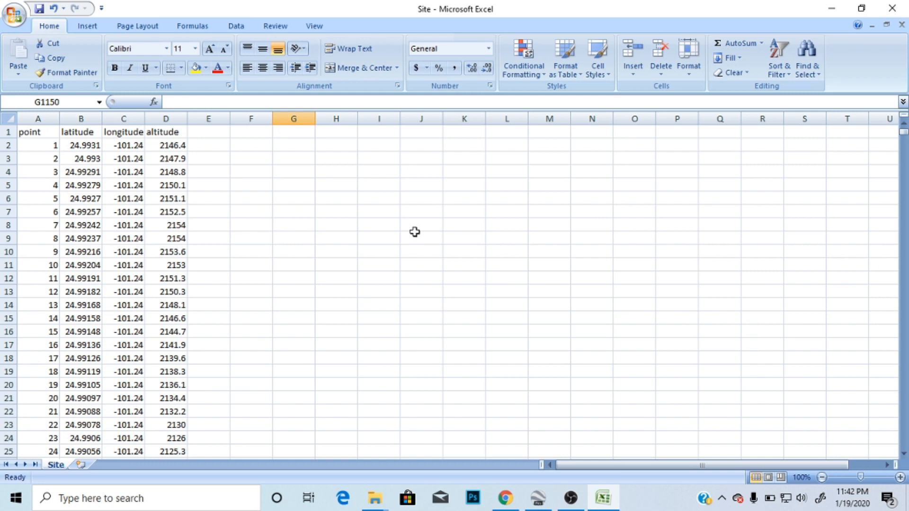
# - Save the sheet as CSV (Comma delimited) over the existing SIte QGIS file in the Revit Tutorial folder and close Excel
pyautogui.click(14, 14)
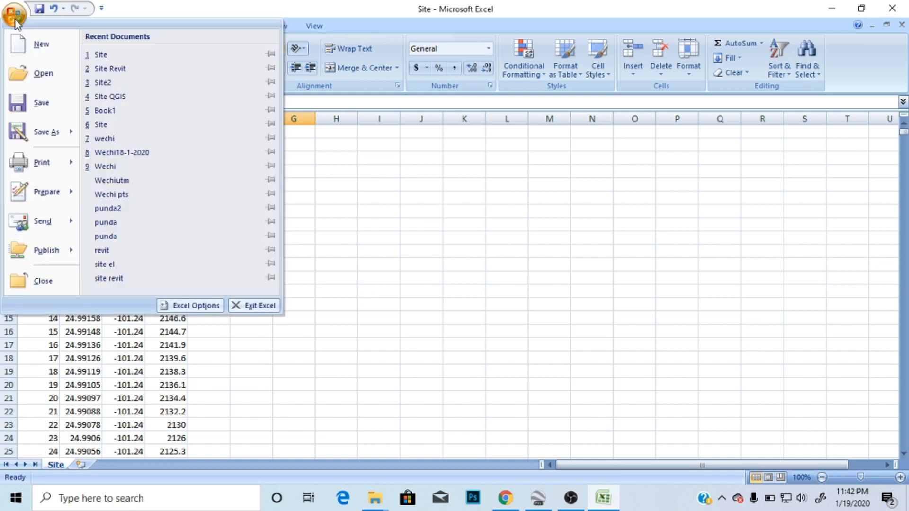
pyautogui.click(44, 132)
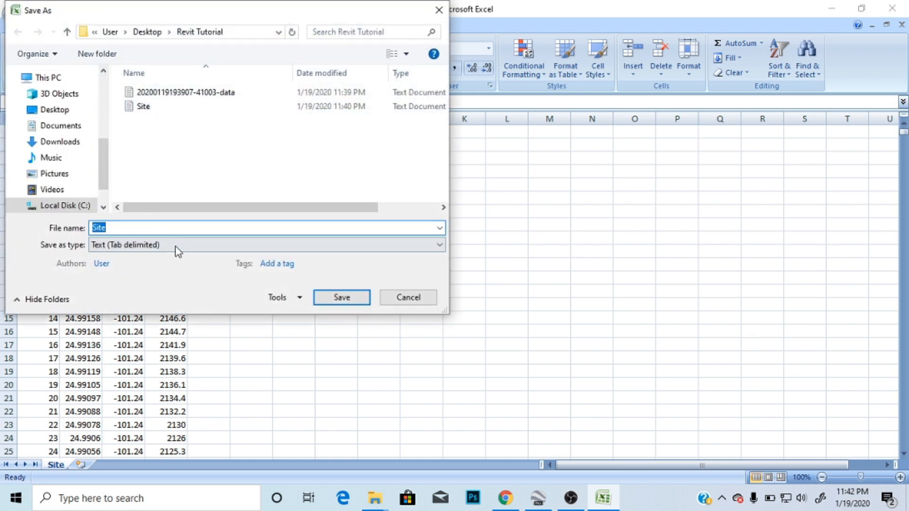
pyautogui.click(178, 245)
pyautogui.click(135, 399)
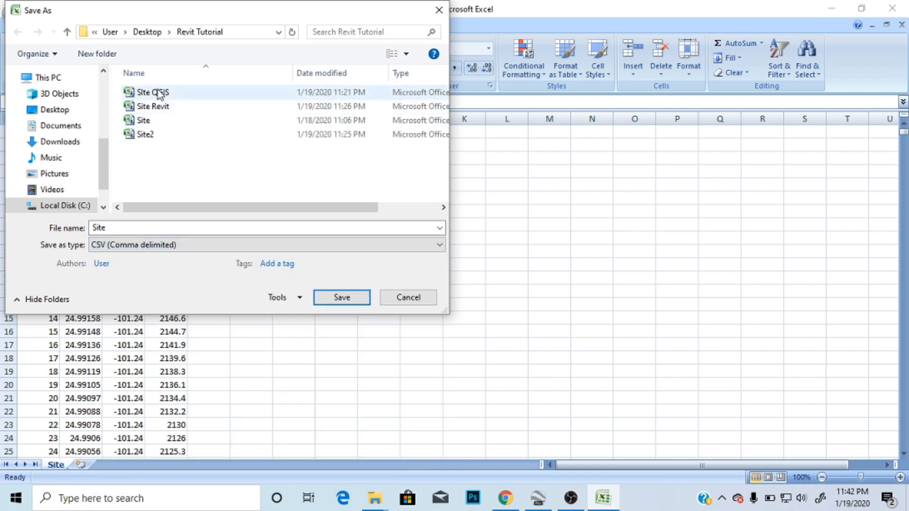
pyautogui.click(160, 93)
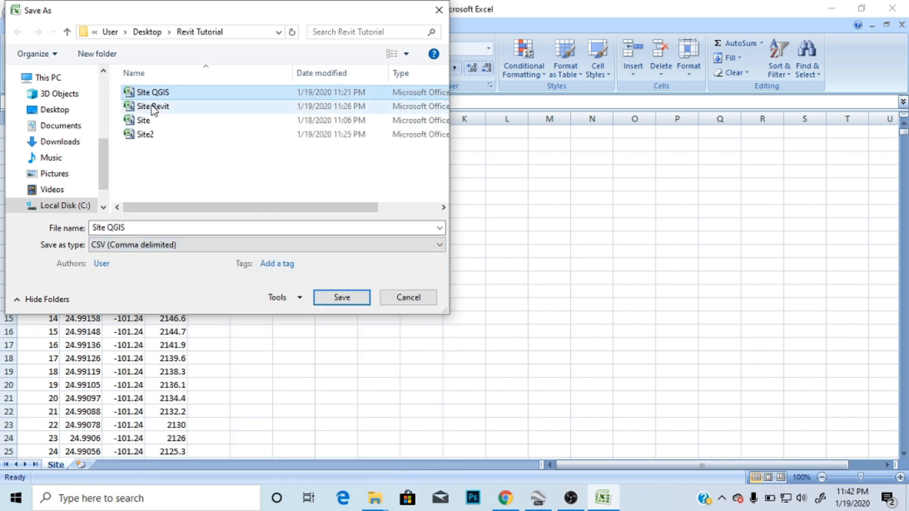
pyautogui.click(341, 298)
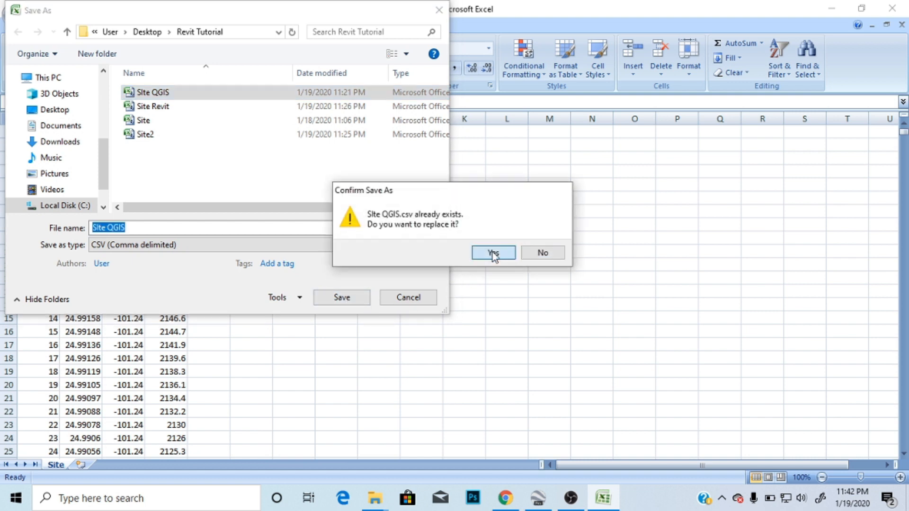
pyautogui.click(493, 253)
pyautogui.click(419, 295)
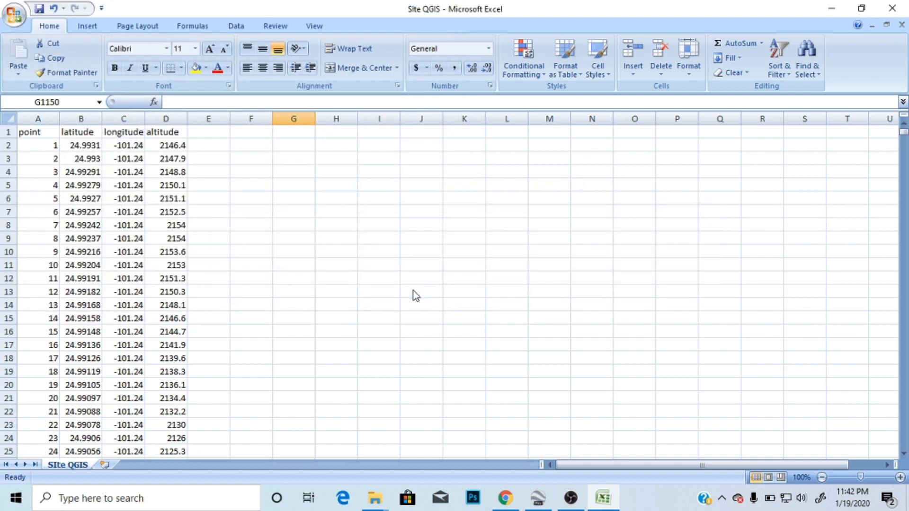
pyautogui.click(900, 9)
pyautogui.click(459, 285)
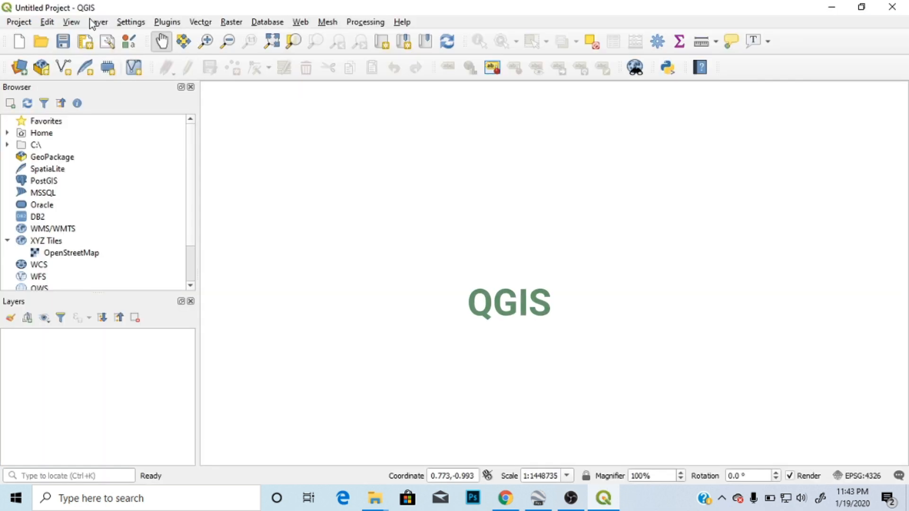
# - Start adding a delimited text layer and choose SIte QGIS.csv from the Revit Tutorial folder as its source file
pyautogui.click(98, 22)
pyautogui.moveTo(128, 69)
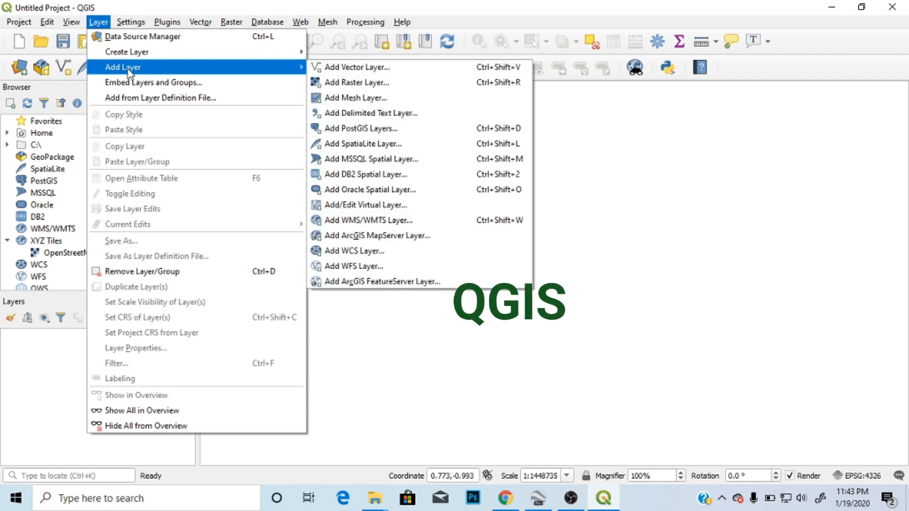
pyautogui.click(372, 113)
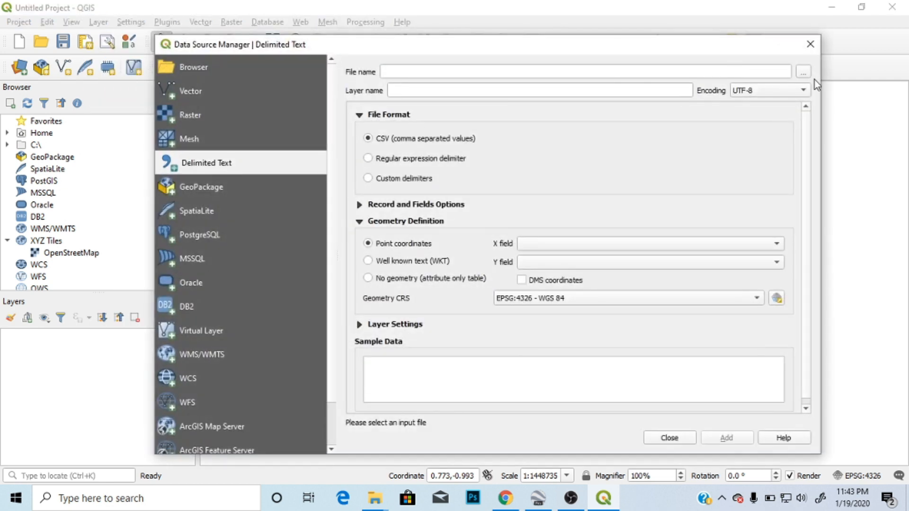
pyautogui.click(808, 73)
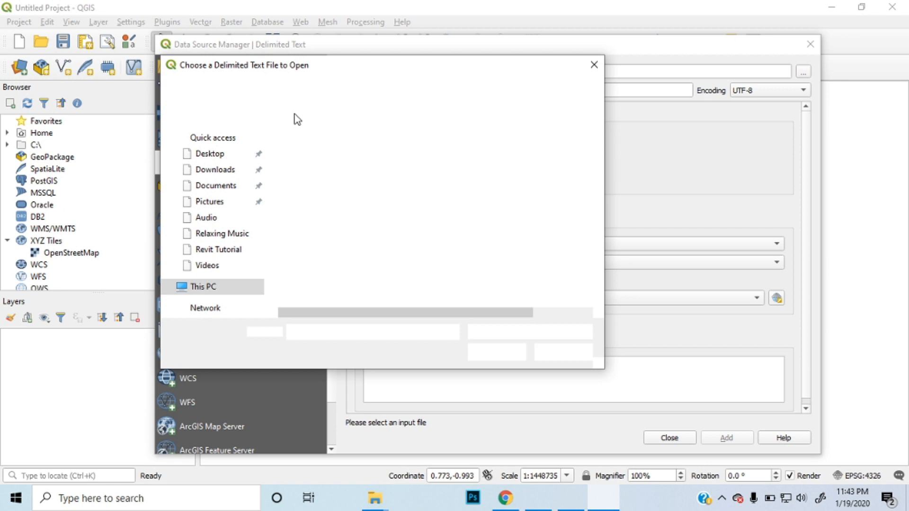
pyautogui.click(364, 164)
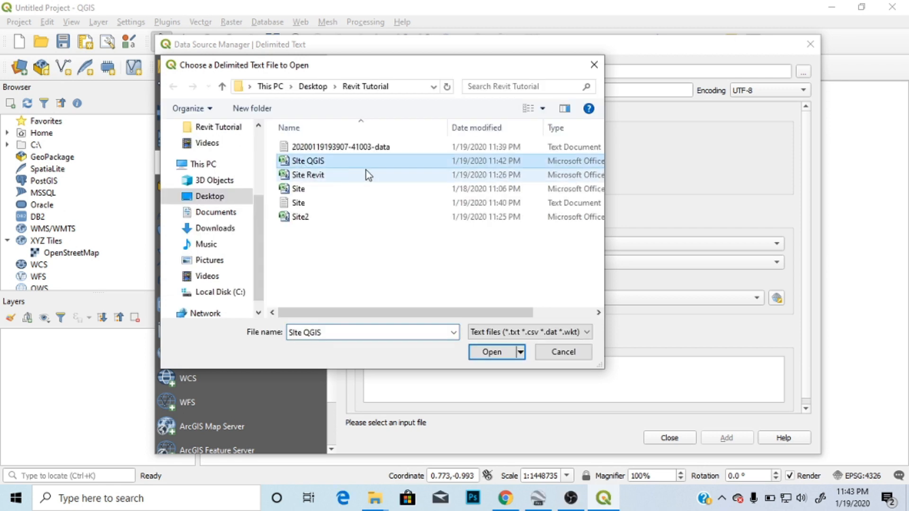
pyautogui.click(499, 353)
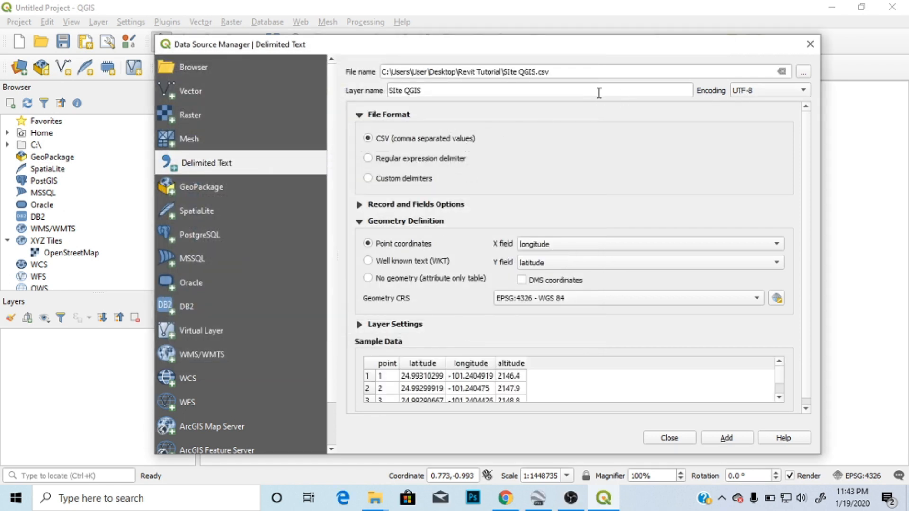
# - Add the CSV points with longitude as X field, latitude as Y field and CRS EPSG:4326 - WGS 84, and close the Data Source Manager
pyautogui.click(545, 246)
pyautogui.click(547, 245)
pyautogui.click(527, 262)
pyautogui.click(543, 266)
pyautogui.click(560, 302)
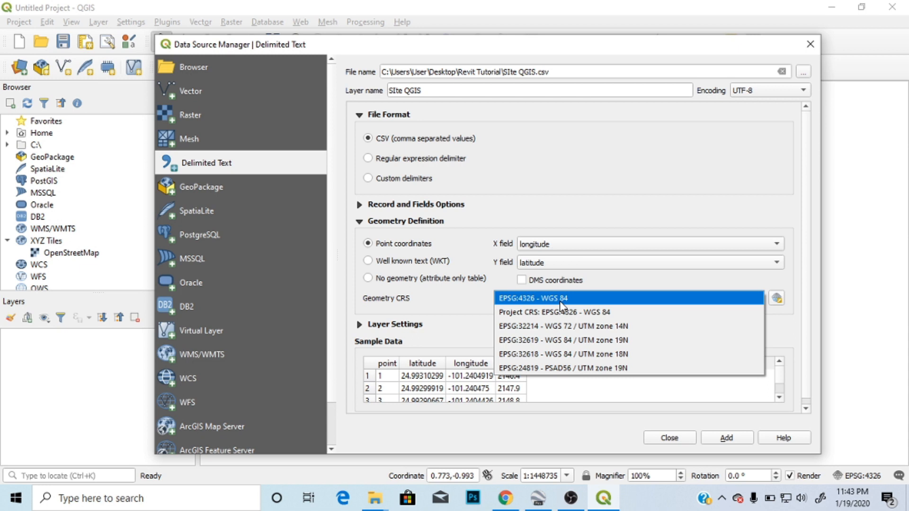
pyautogui.click(569, 299)
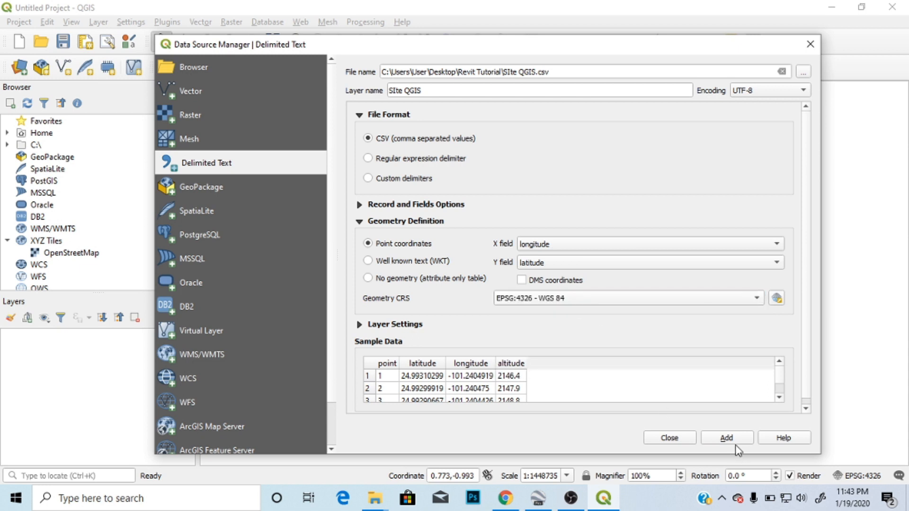
pyautogui.click(701, 439)
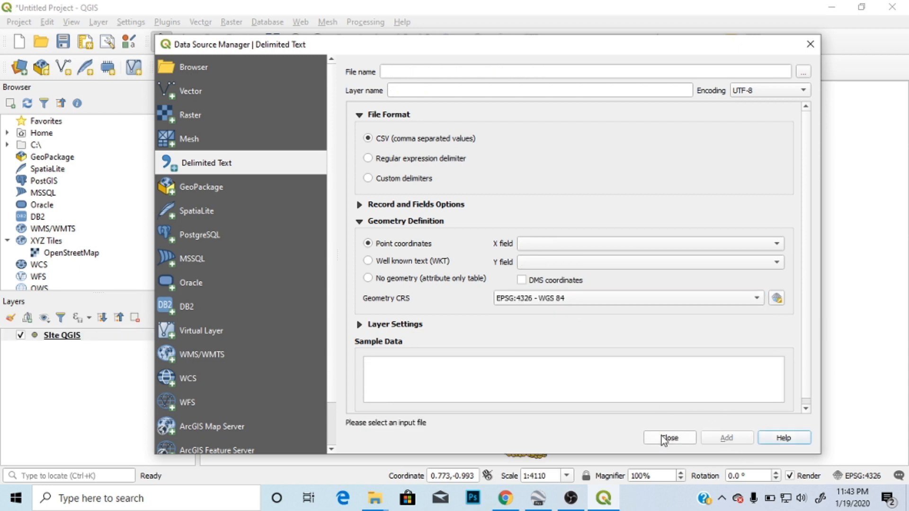
pyautogui.click(666, 439)
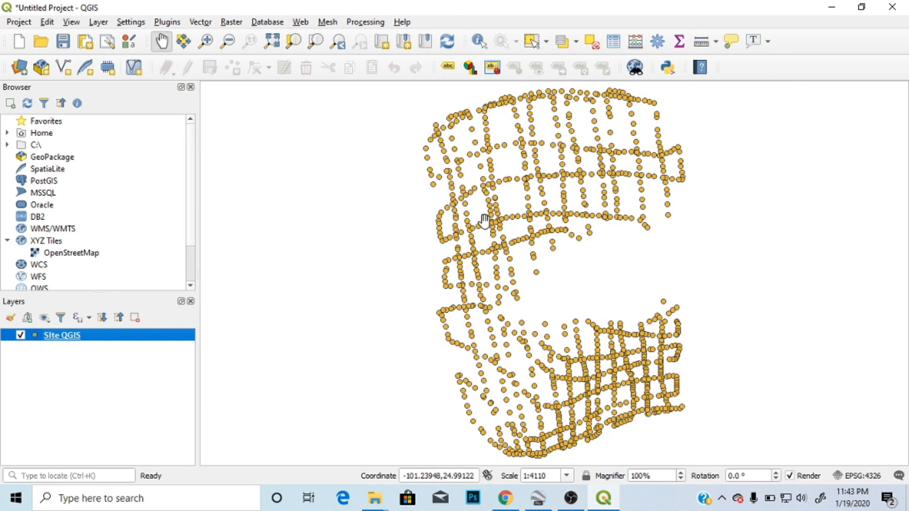
# - Start exporting the SIte QGIS layer as a CSV file, choosing the existing Site2 in the Revit Tutorial folder as the output file
pyautogui.rightClick(100, 338)
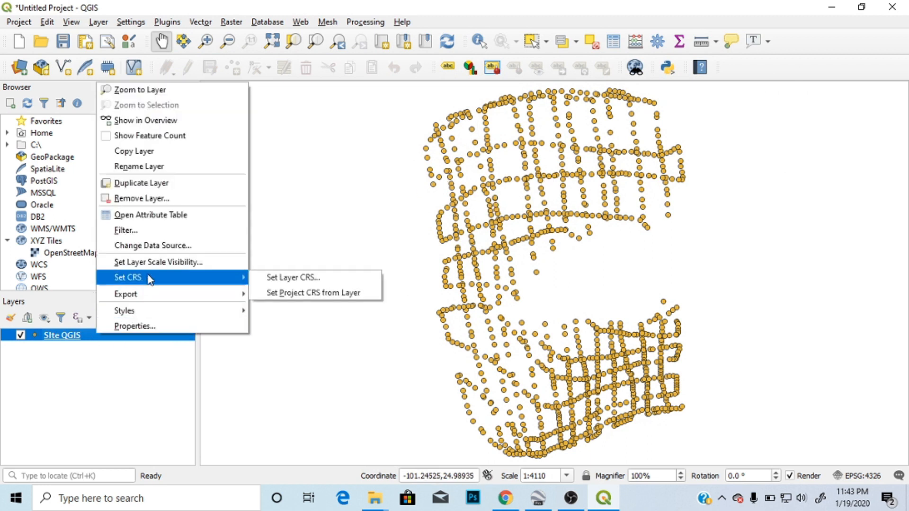
pyautogui.moveTo(148, 294)
pyautogui.click(280, 294)
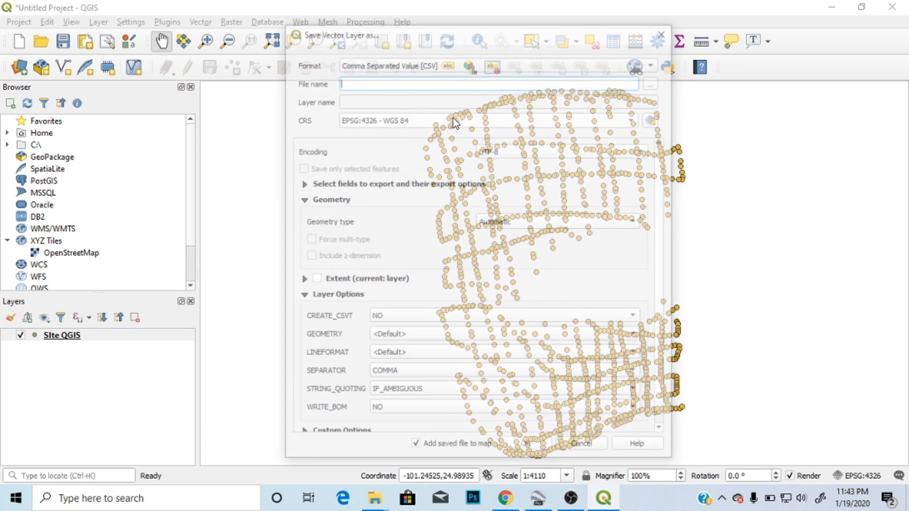
pyautogui.click(653, 83)
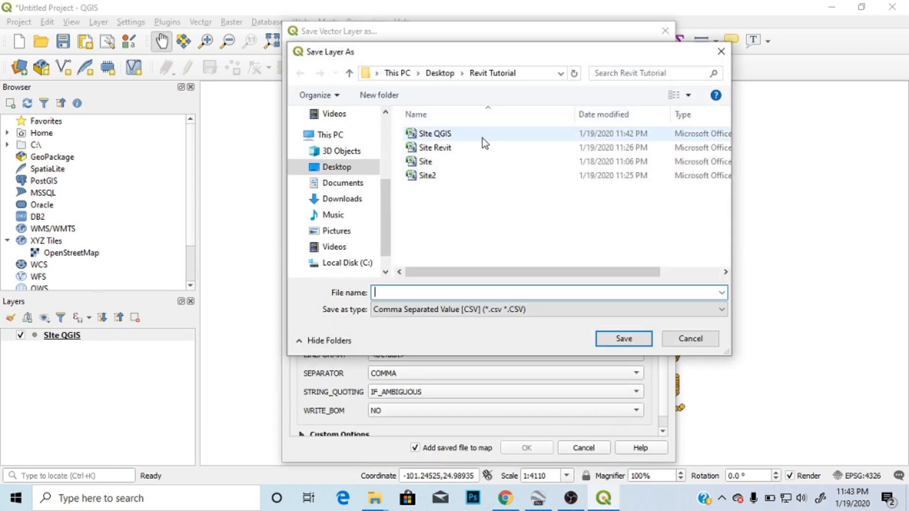
pyautogui.click(430, 178)
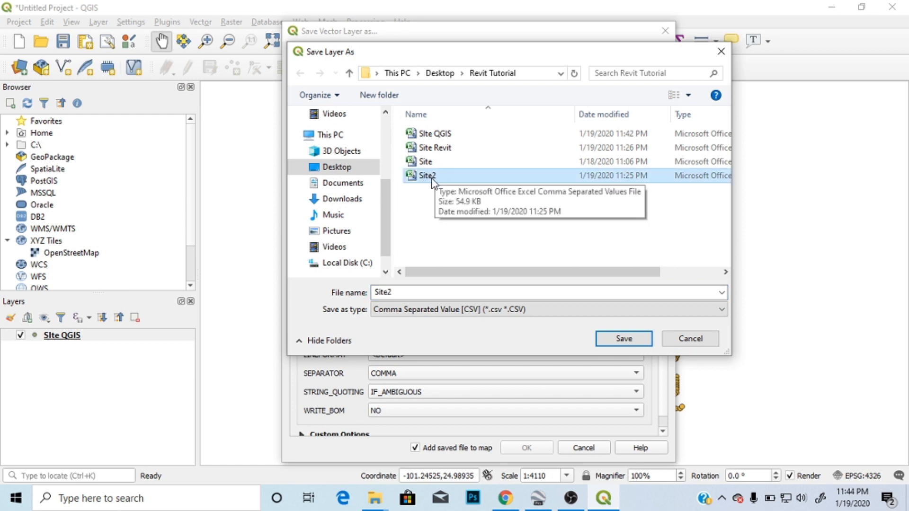
pyautogui.click(436, 175)
pyautogui.click(449, 216)
pyautogui.click(426, 175)
pyautogui.click(607, 339)
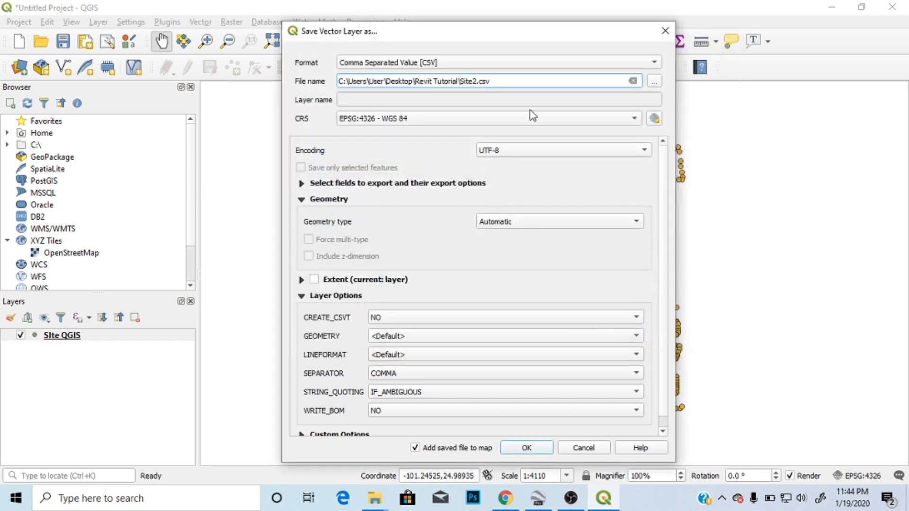
# - Set the export's coordinate reference system to EPSG:32214 - WGS 72 / UTM zone 14N, checking its coverage on the world map
pyautogui.click(582, 119)
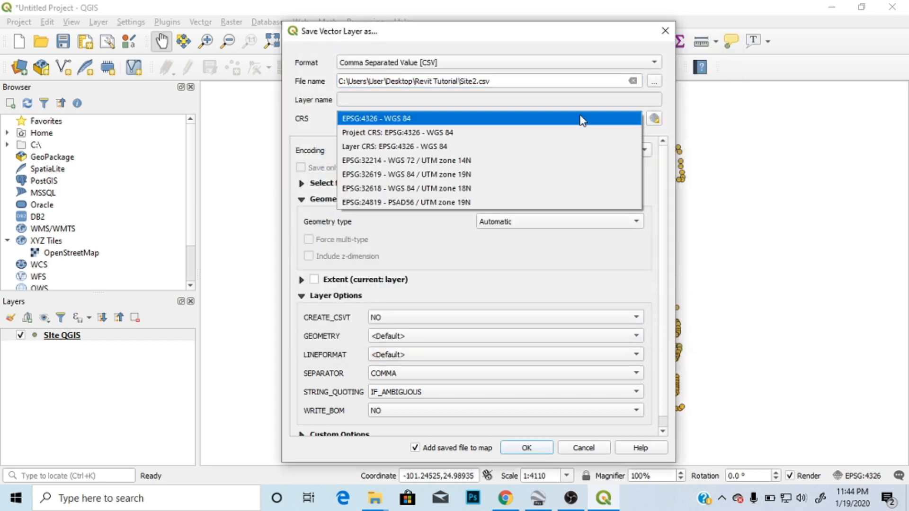
pyautogui.click(412, 161)
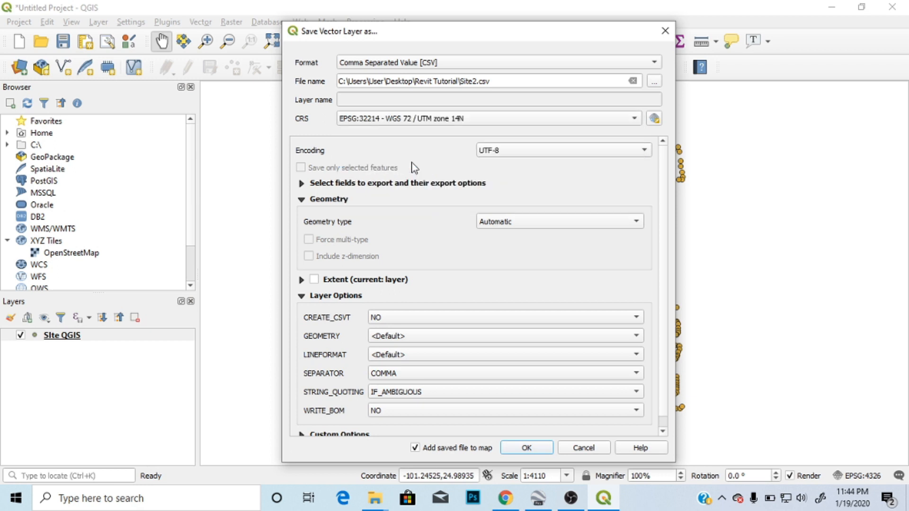
pyautogui.click(654, 121)
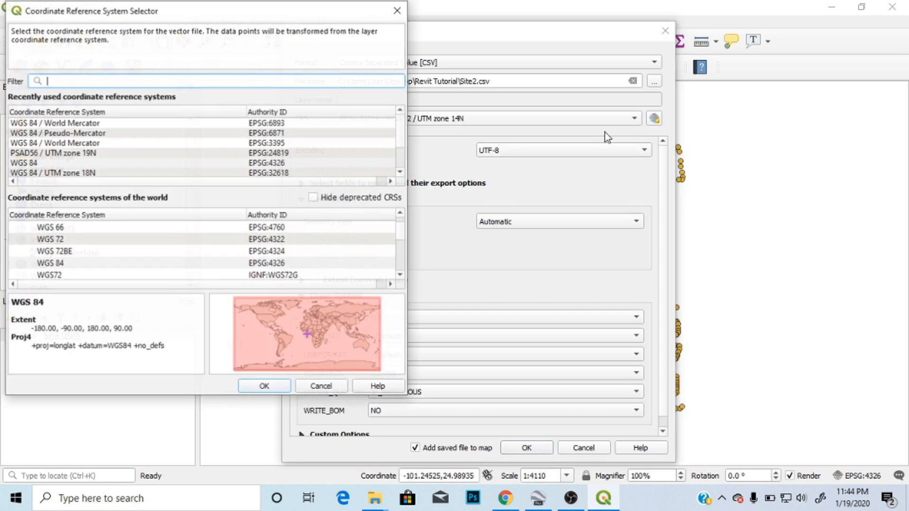
pyautogui.click(88, 163)
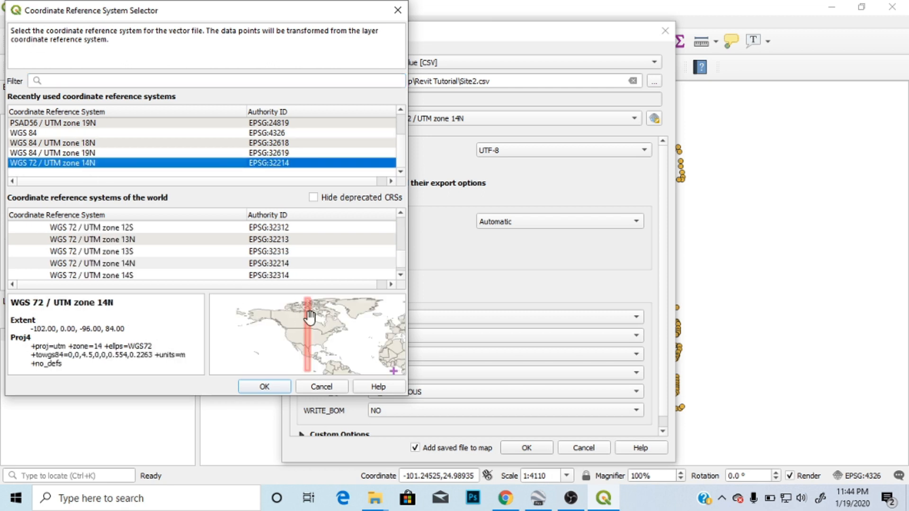
pyautogui.click(264, 387)
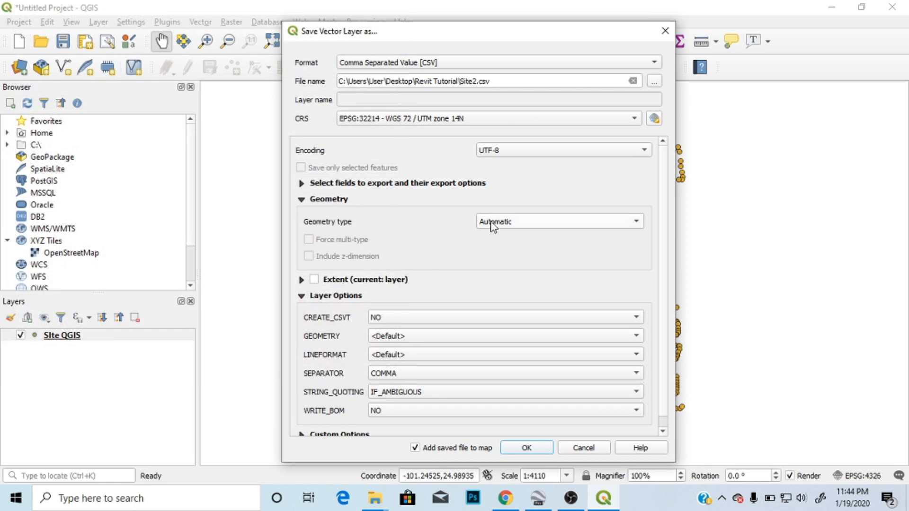
# - Set the export's GEOMETRY option to AS_YX and save the layer, overwriting the whole Site2.csv file
pyautogui.click(386, 341)
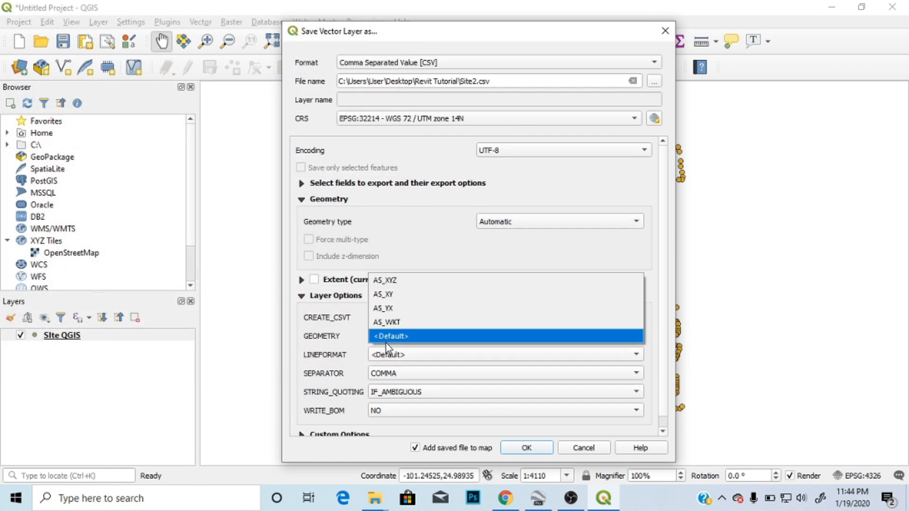
pyautogui.click(391, 309)
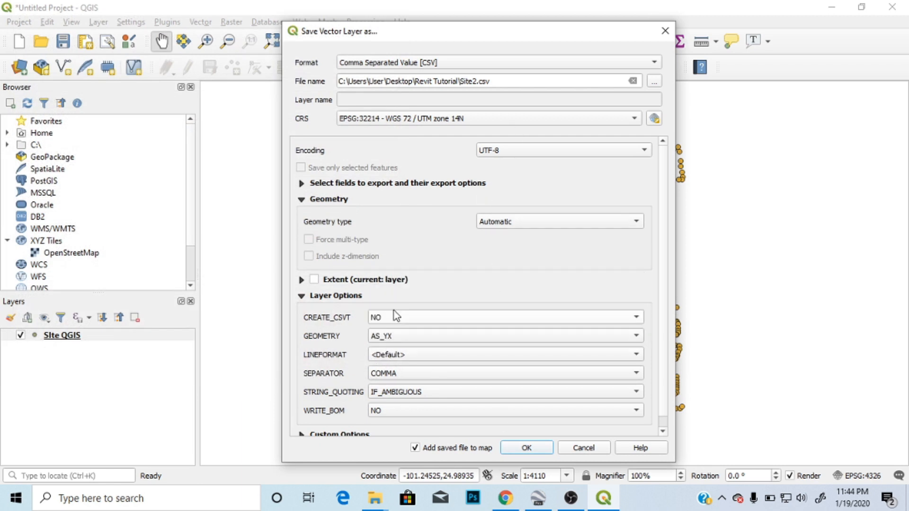
pyautogui.click(529, 449)
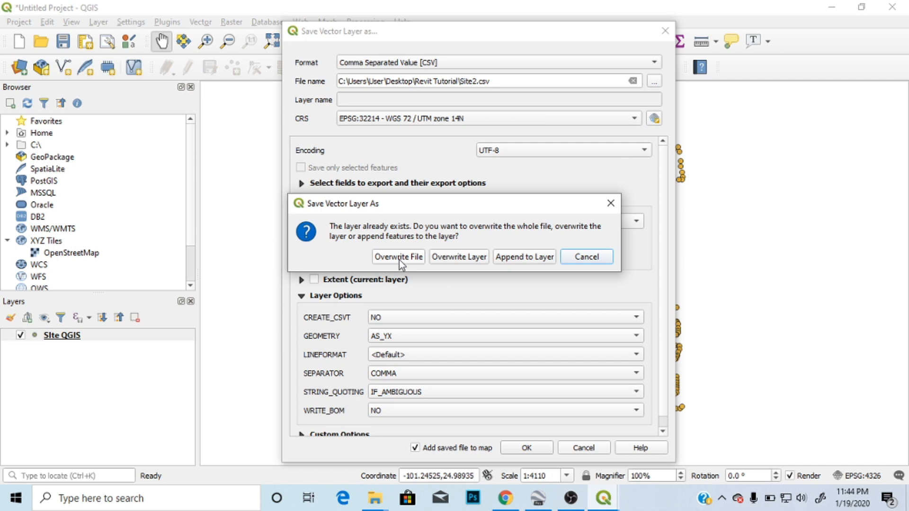
pyautogui.click(399, 262)
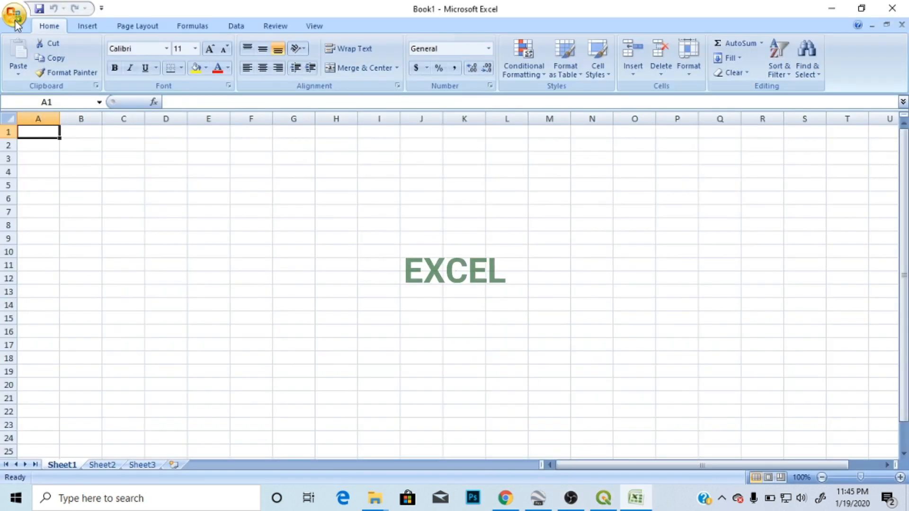
# - In Excel, open the Site2 CSV from the Revit Tutorial folder as read-only, with the file filter set to All Files
pyautogui.click(16, 19)
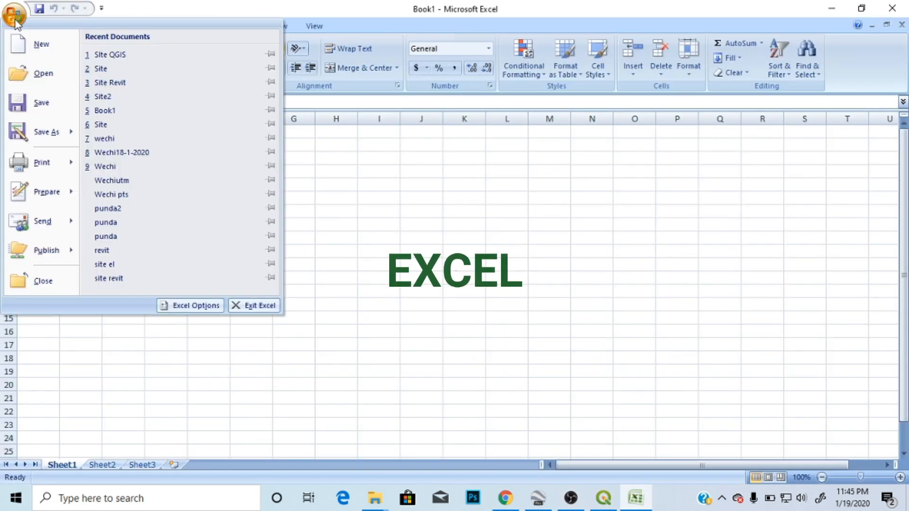
pyautogui.click(44, 74)
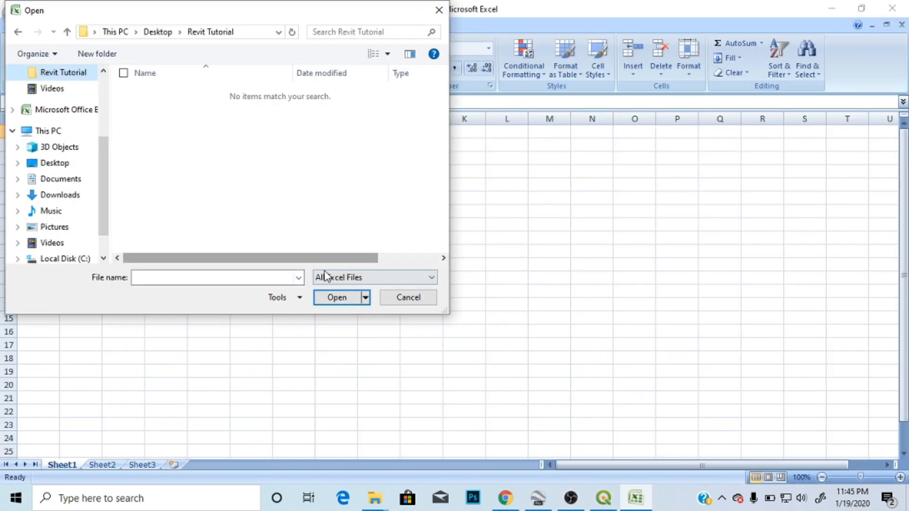
pyautogui.click(325, 276)
pyautogui.click(332, 290)
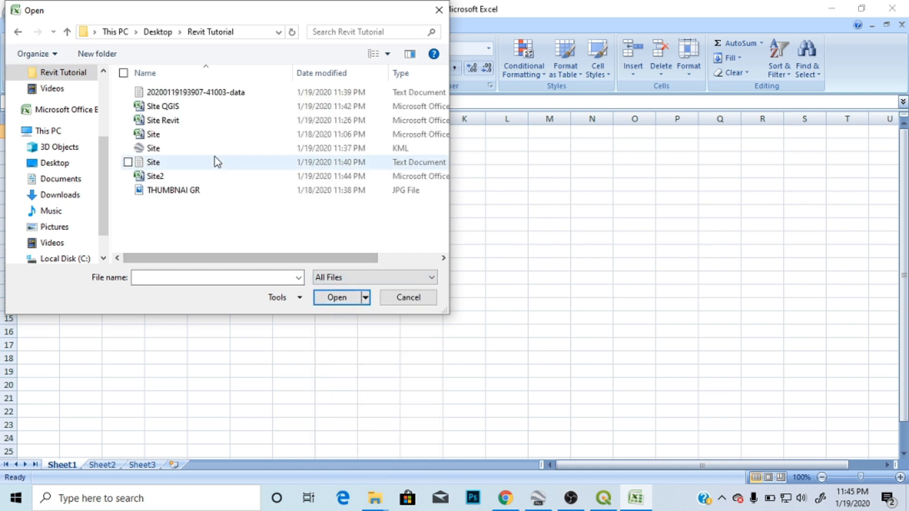
pyautogui.click(151, 176)
pyautogui.click(330, 298)
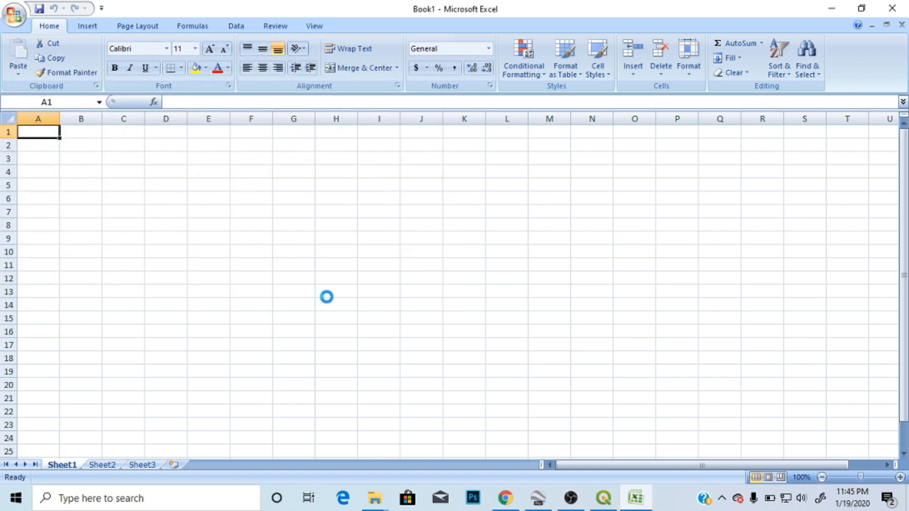
pyautogui.click(559, 223)
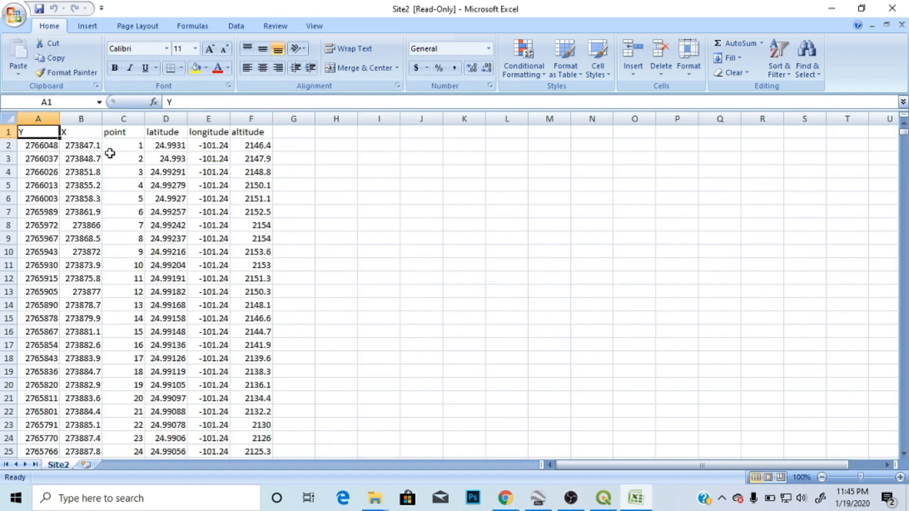
# - Delete the point, latitude and longitude columns (C to E) from the Site2 sheet
pyautogui.moveTo(118, 118); pyautogui.dragTo(201, 144)
pyautogui.rightClick(196, 122)
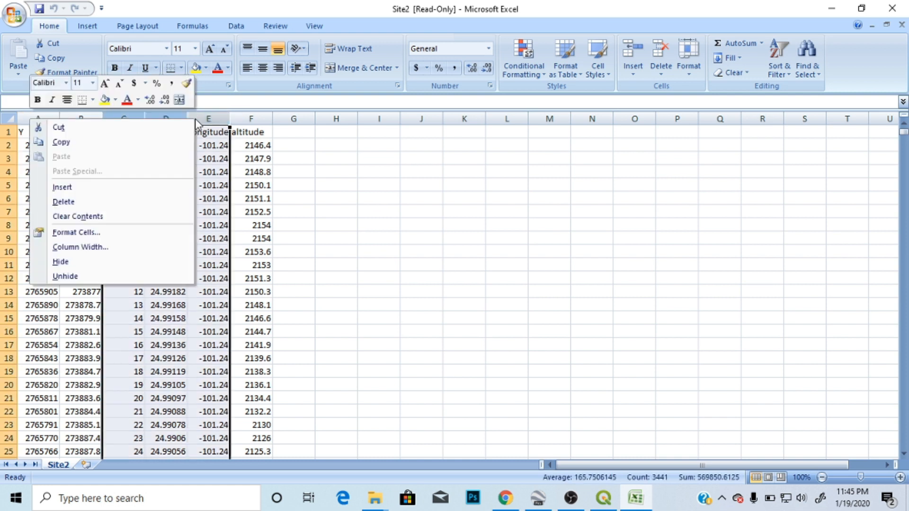
pyautogui.click(95, 202)
pyautogui.click(422, 291)
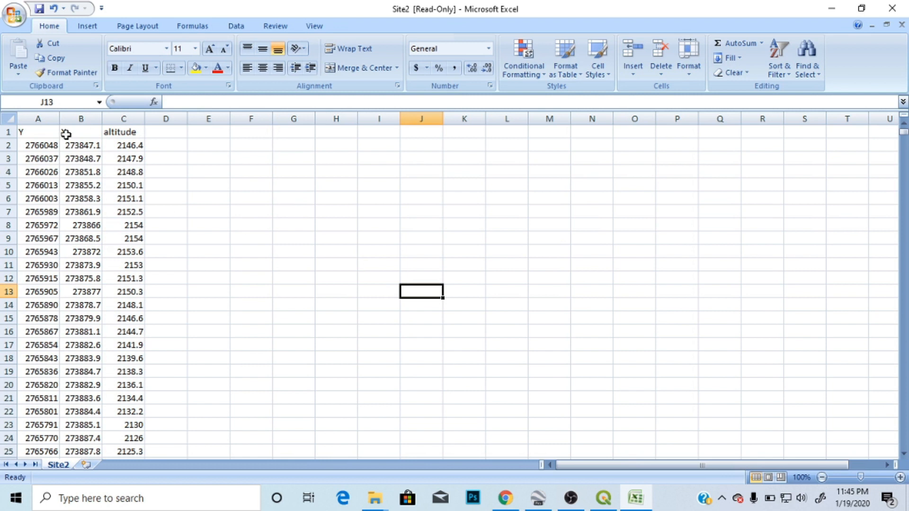
# - Delete the heading row, row 1, from the Site2 sheet
pyautogui.click(9, 133)
pyautogui.rightClick(11, 133)
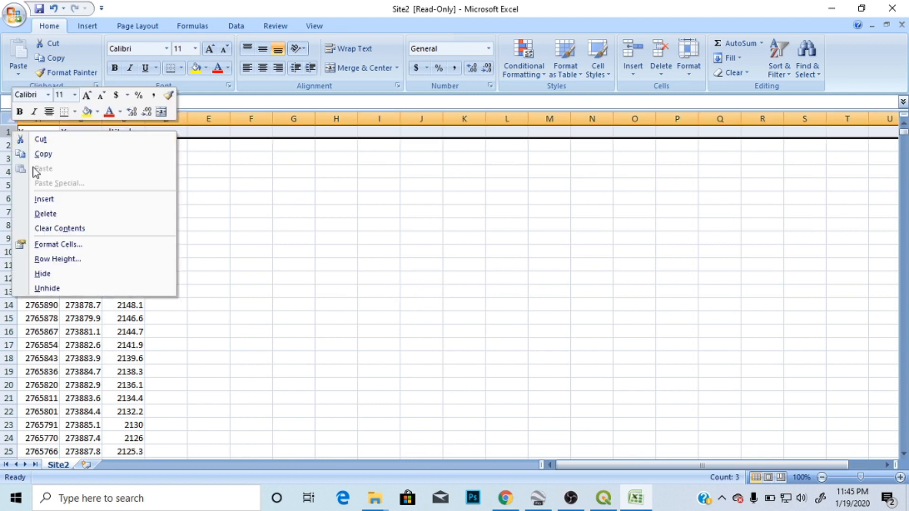
pyautogui.click(44, 214)
pyautogui.click(293, 253)
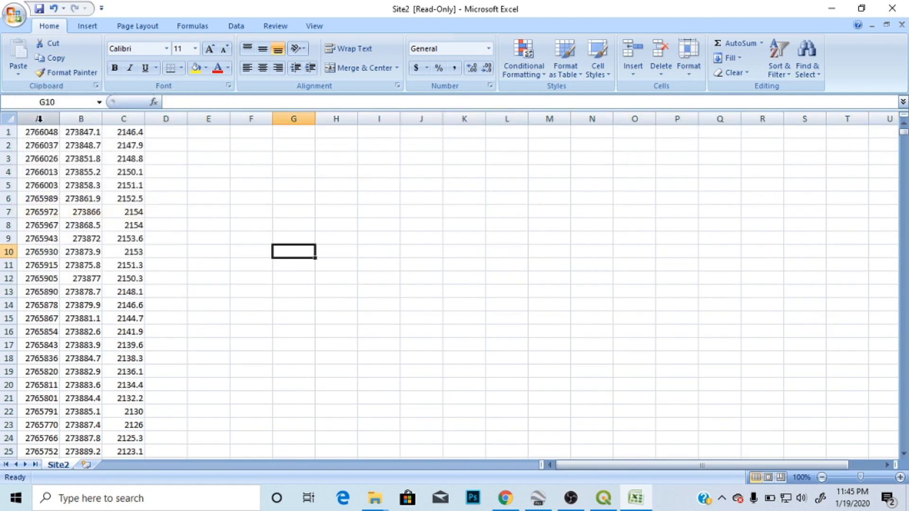
# - Format columns A to C with the Number category and 2 decimal places
pyautogui.moveTo(37, 119); pyautogui.dragTo(124, 119)
pyautogui.rightClick(102, 167)
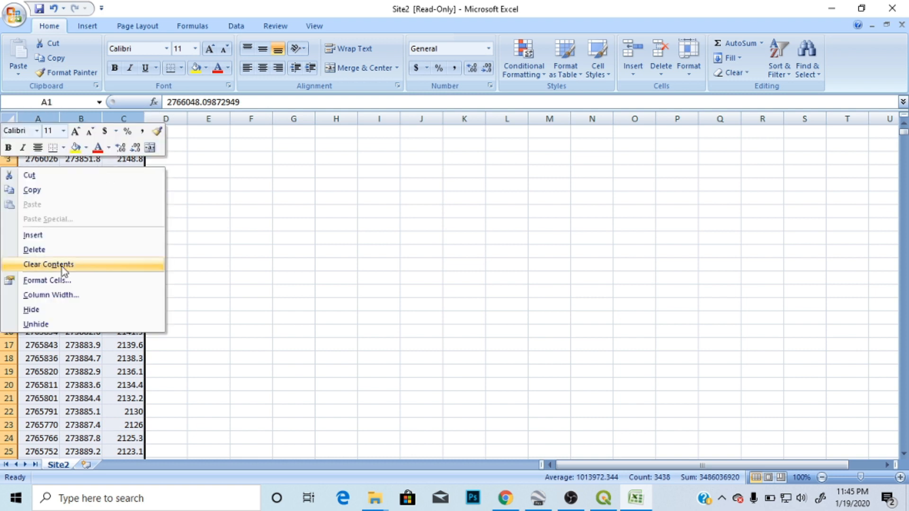
pyautogui.click(50, 280)
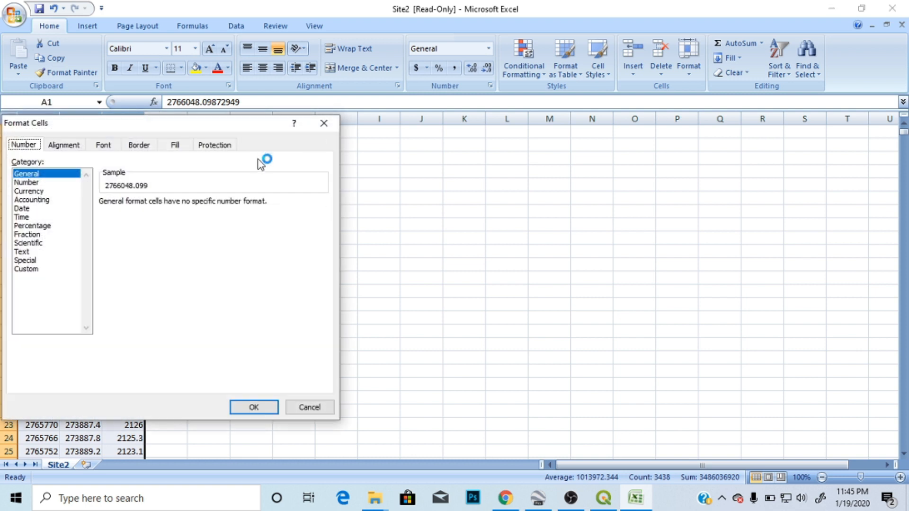
pyautogui.click(29, 183)
pyautogui.moveTo(124, 126); pyautogui.dragTo(390, 135)
pyautogui.click(519, 417)
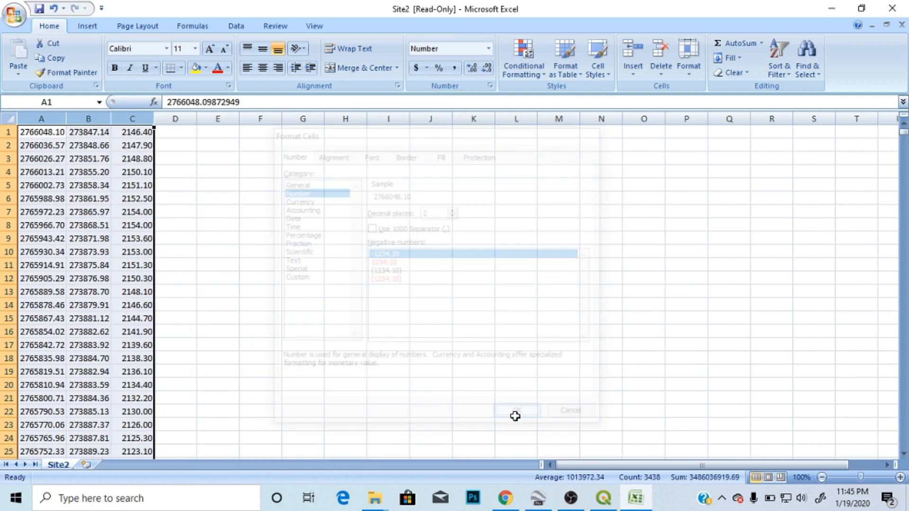
# - Save the formatted sheet as a comma-delimited CSV over the existing Site Revit file in the Revit Tutorial folder
pyautogui.click(263, 225)
pyautogui.click(14, 15)
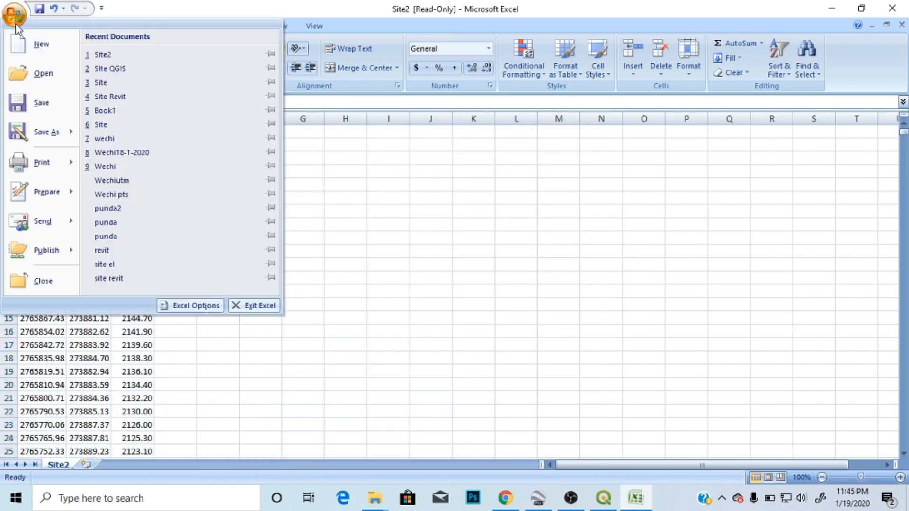
pyautogui.click(45, 132)
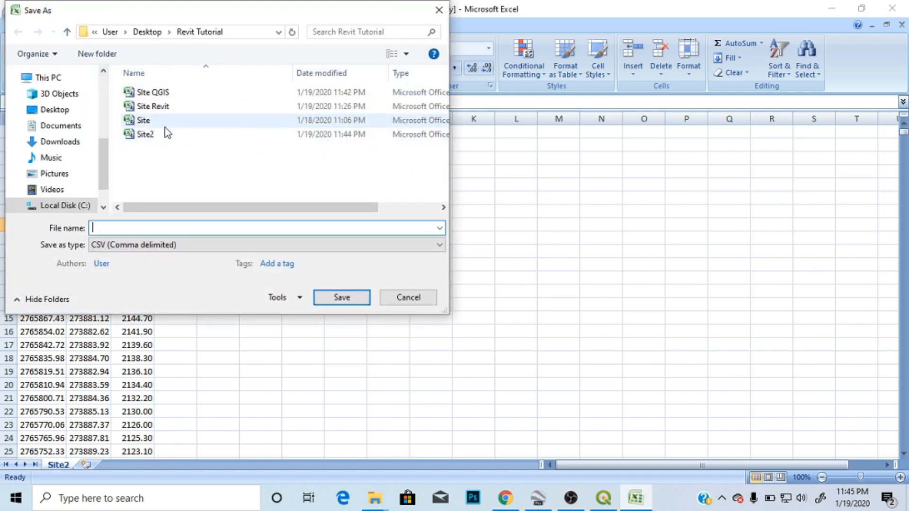
pyautogui.click(150, 109)
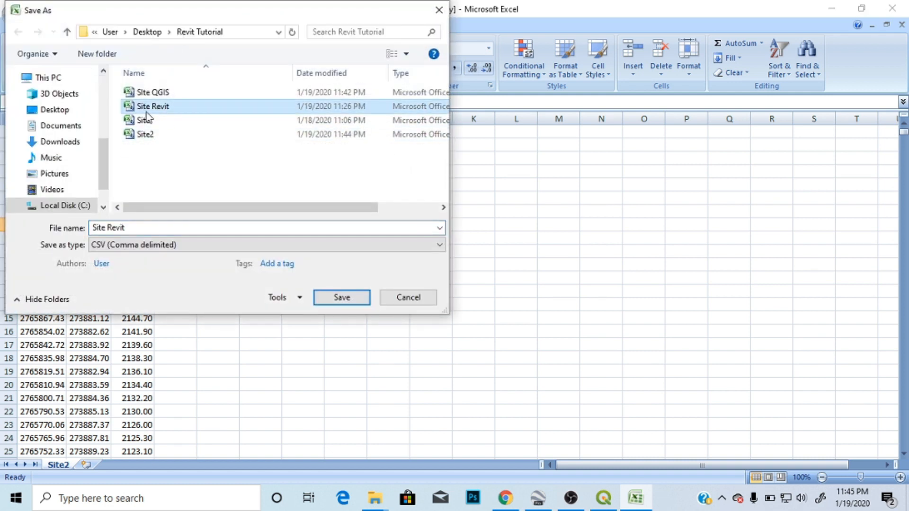
pyautogui.click(341, 299)
pyautogui.click(493, 254)
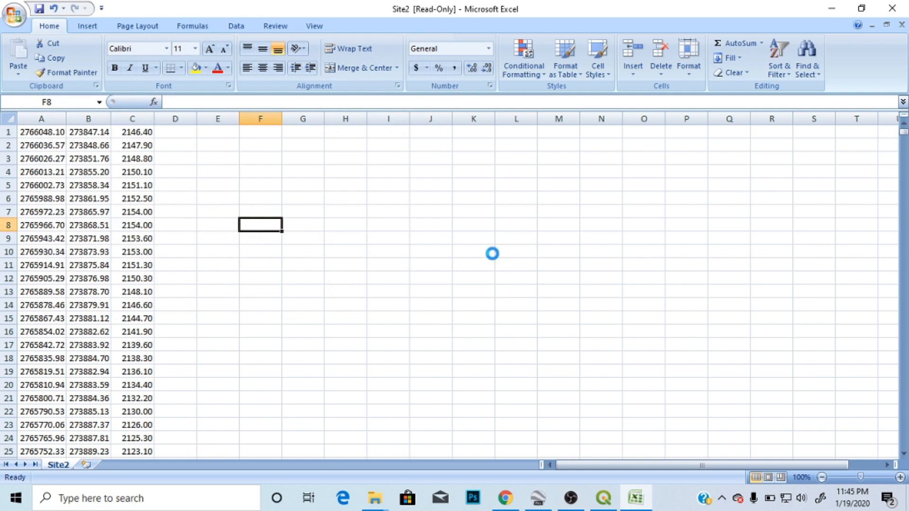
pyautogui.click(409, 290)
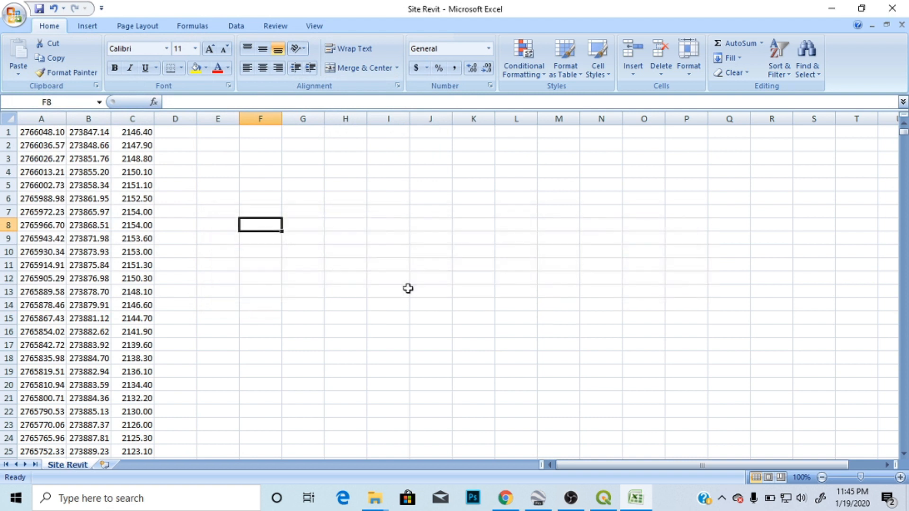
# - Close Excel without saving further changes to Site Revit.csv
pyautogui.click(453, 275)
pyautogui.click(892, 8)
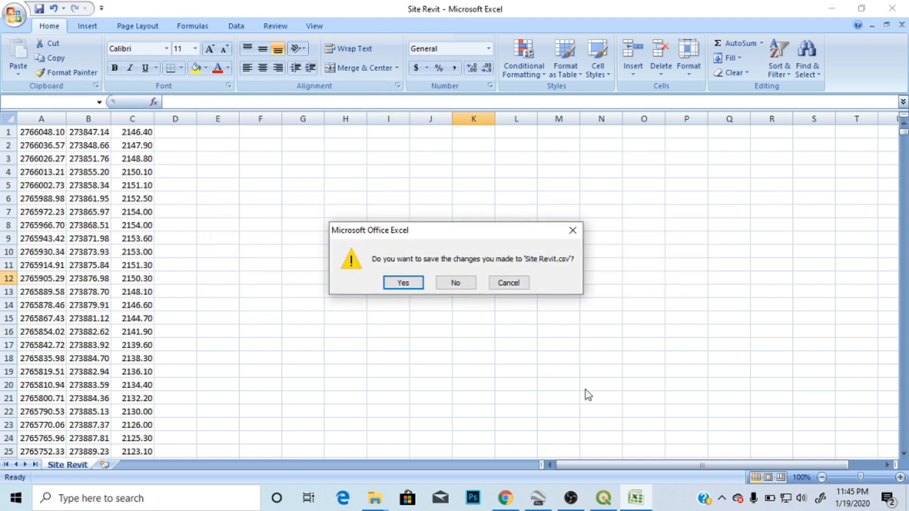
pyautogui.click(455, 284)
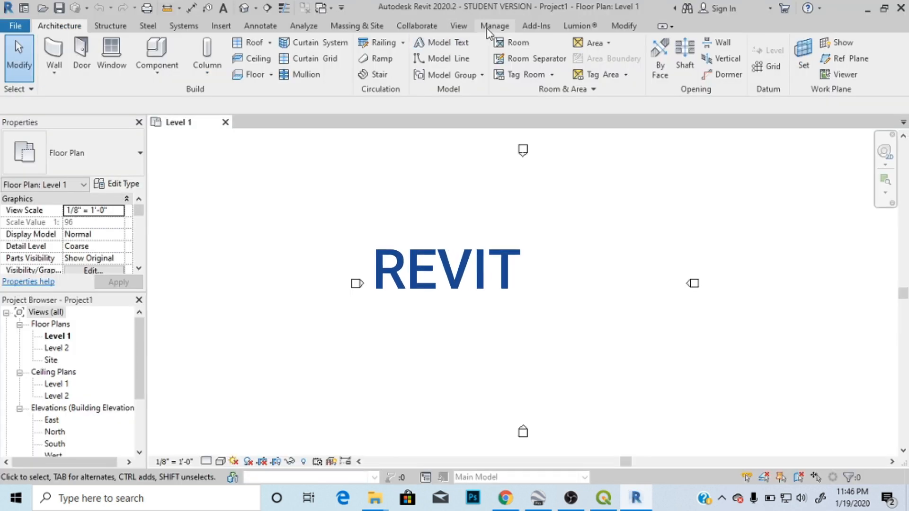
# - In Revit, set the project's length units to Meters
pyautogui.click(488, 28)
pyautogui.click(118, 78)
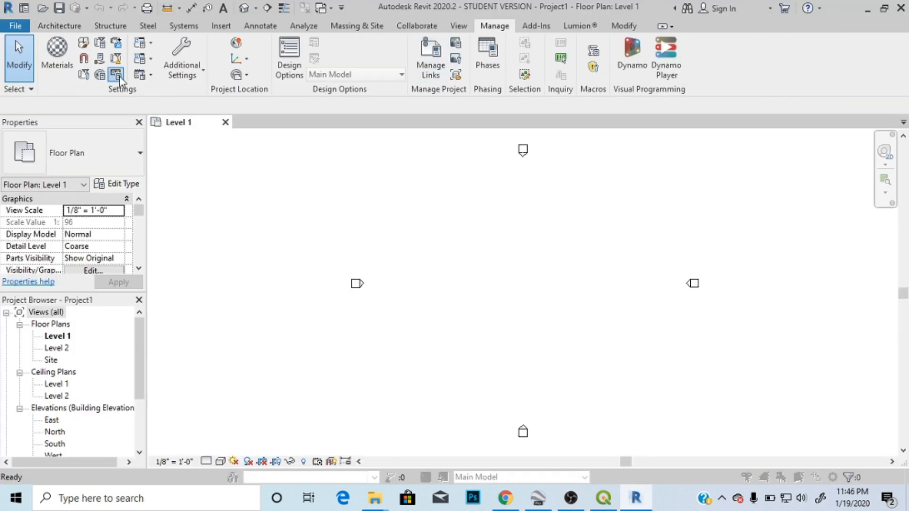
pyautogui.click(483, 152)
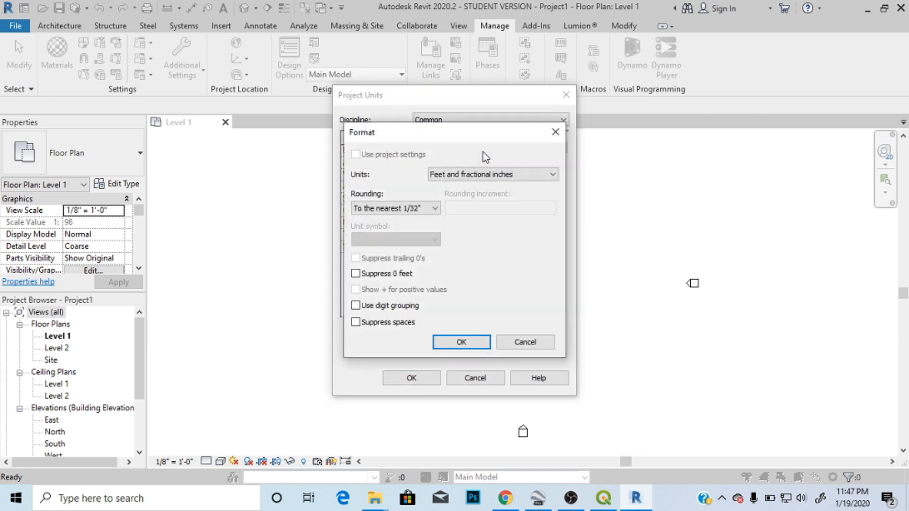
pyautogui.click(469, 174)
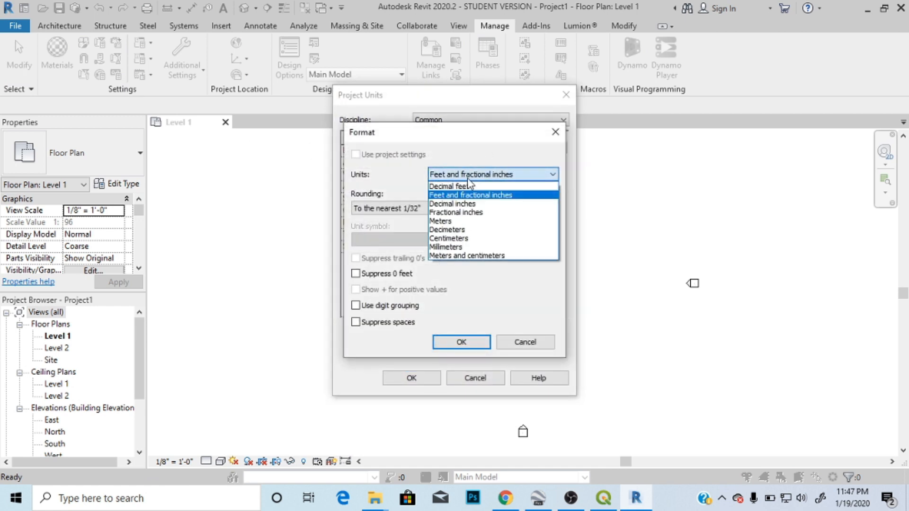
pyautogui.click(433, 219)
pyautogui.click(448, 344)
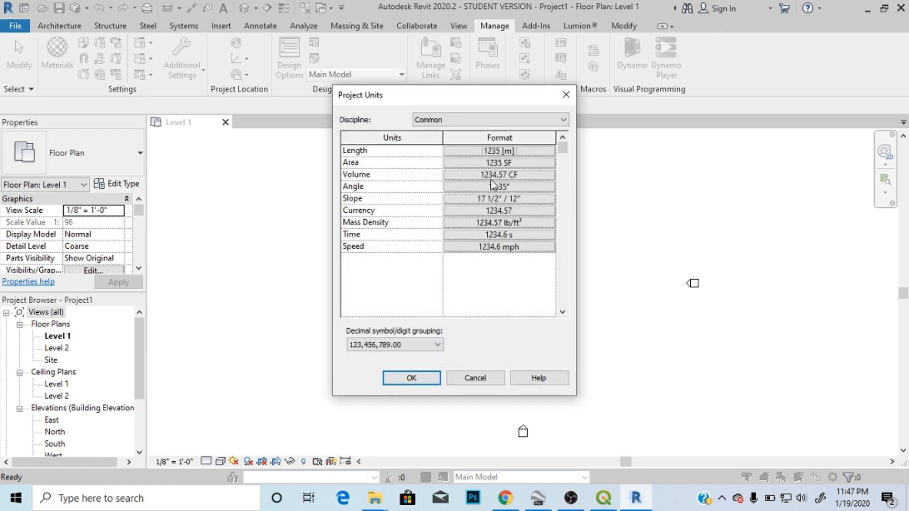
# - Set the project's area units to Square meters and accept the project units
pyautogui.click(486, 167)
pyautogui.click(492, 174)
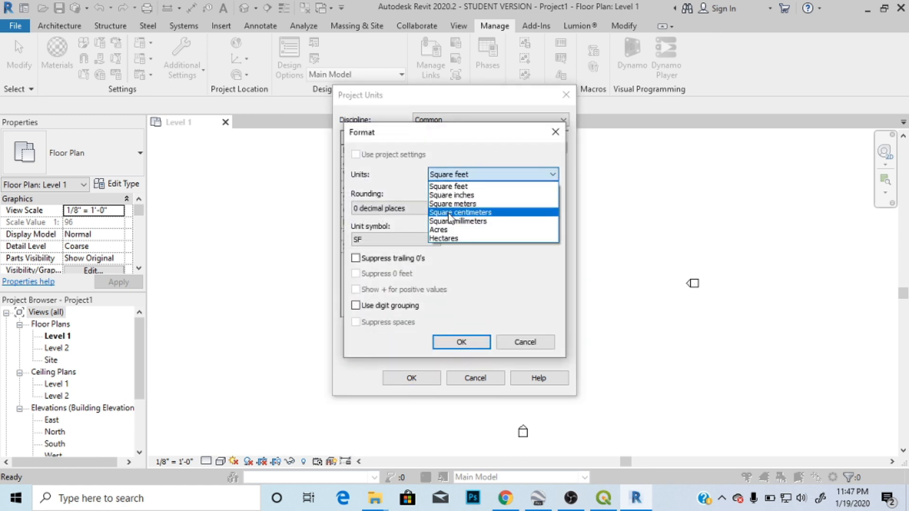
pyautogui.click(454, 197)
pyautogui.click(462, 342)
pyautogui.click(417, 377)
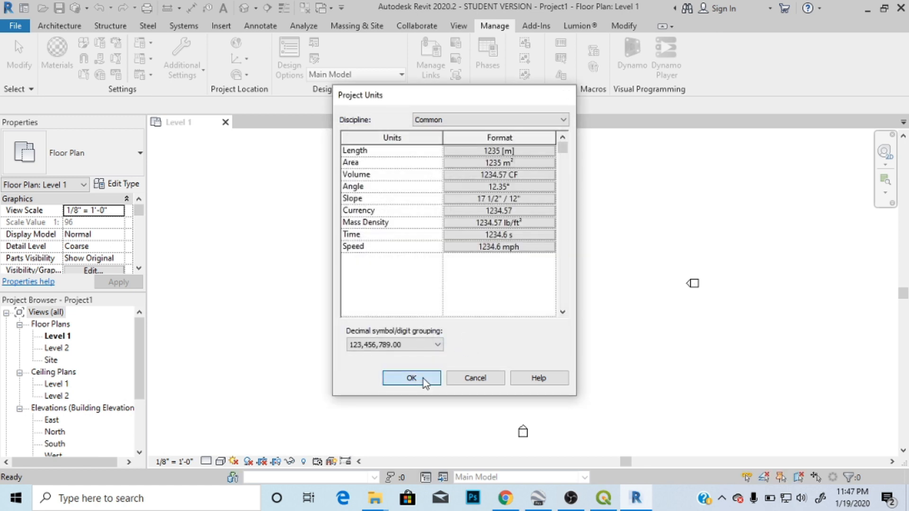
# - Open the Site floor plan and begin a toposurface created from a specified points file
pyautogui.doubleClick(51, 360)
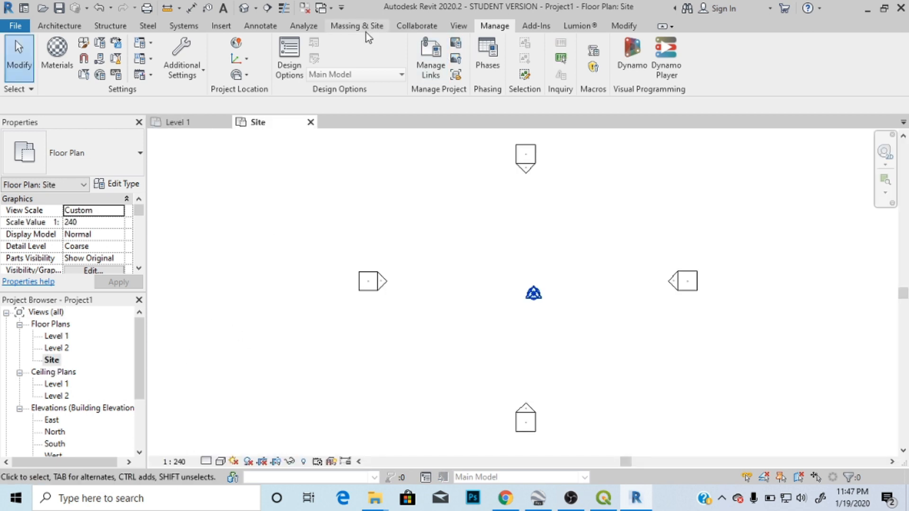
pyautogui.scroll(3, 467, 67)
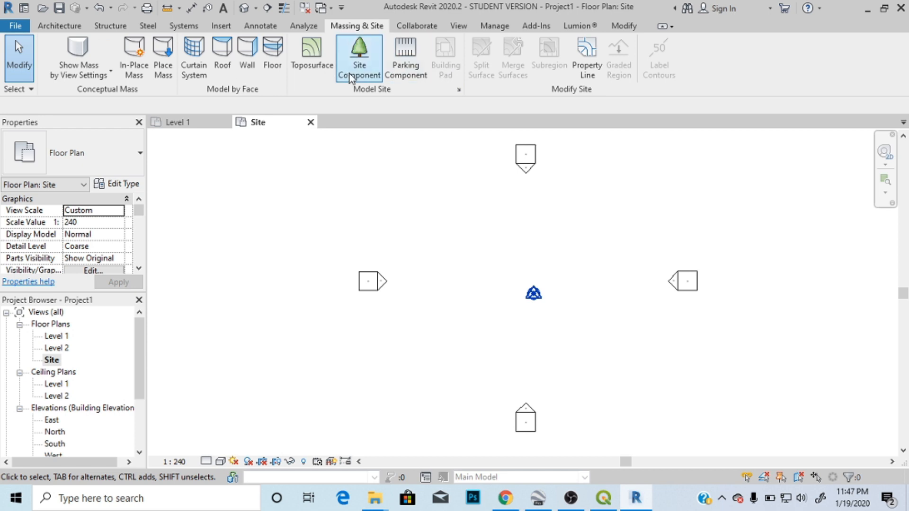
pyautogui.click(297, 71)
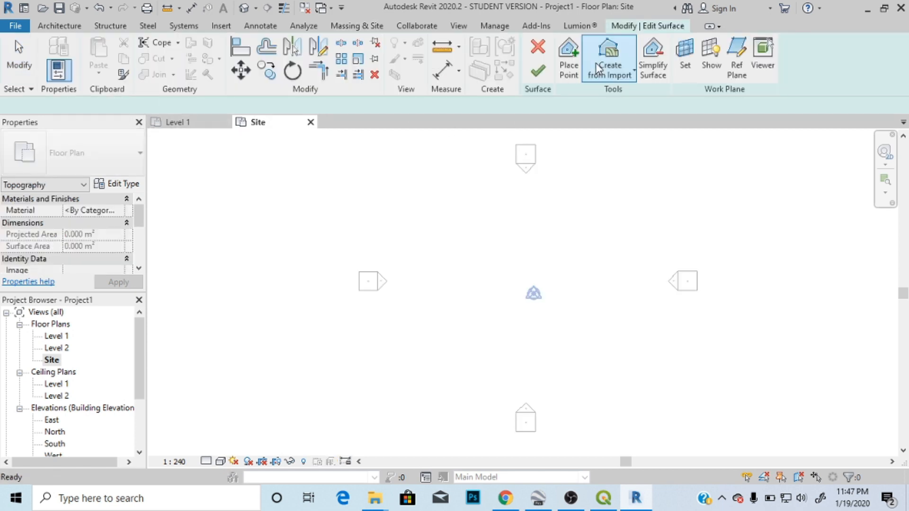
pyautogui.click(609, 70)
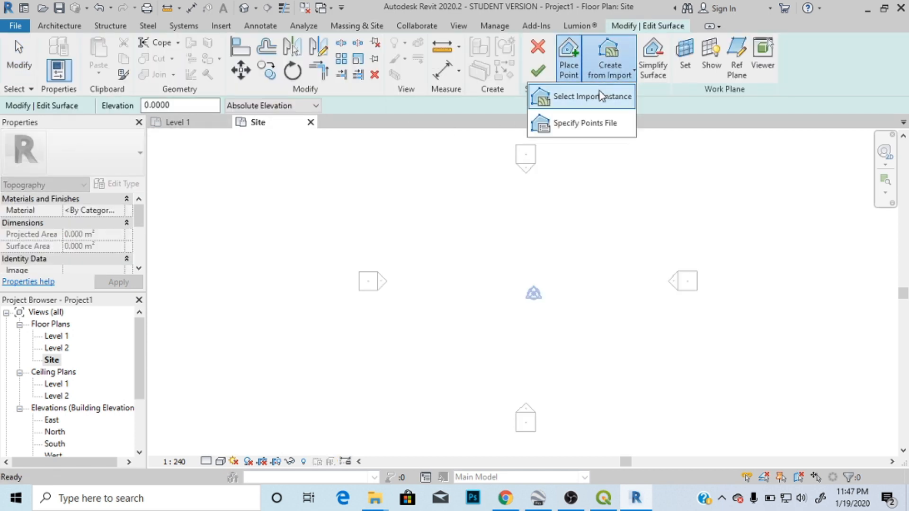
pyautogui.click(578, 124)
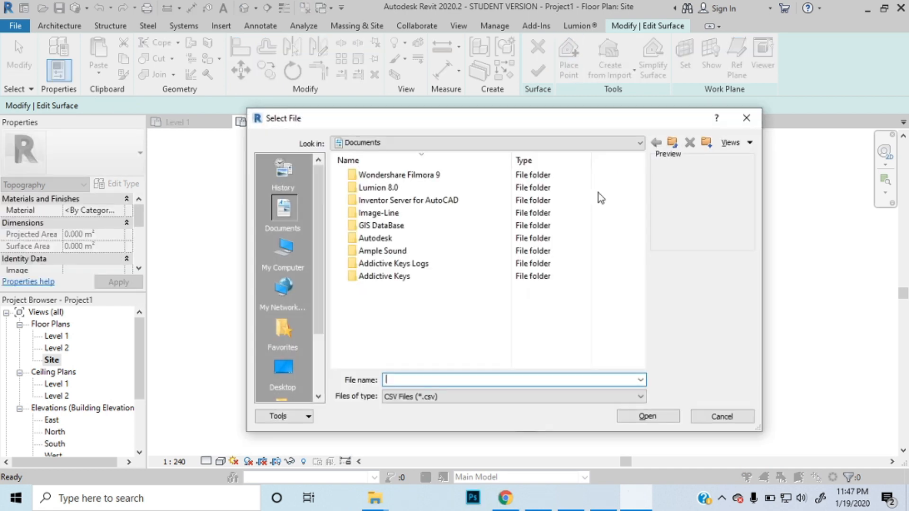
# - Import Site Revit.csv from the desktop's Revit Tutorial folder with Meters as the file unit, and finish the toposurface
pyautogui.click(285, 371)
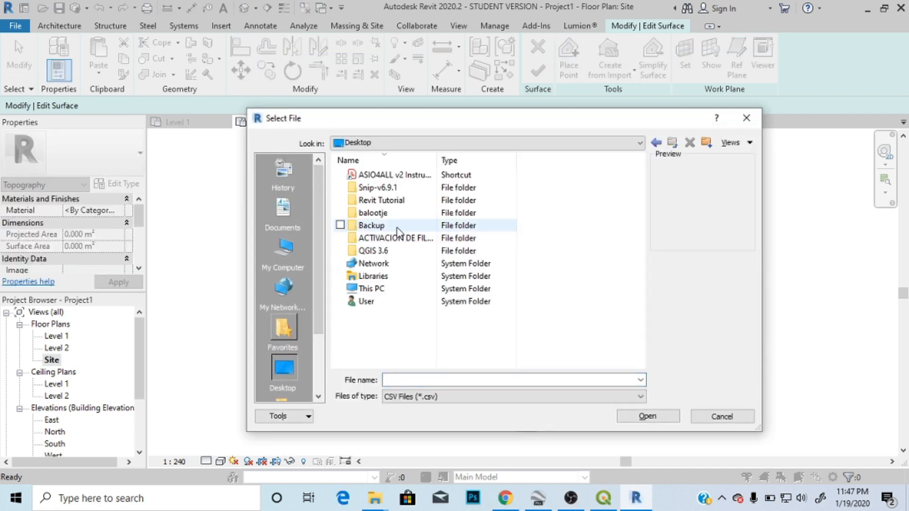
pyautogui.doubleClick(379, 201)
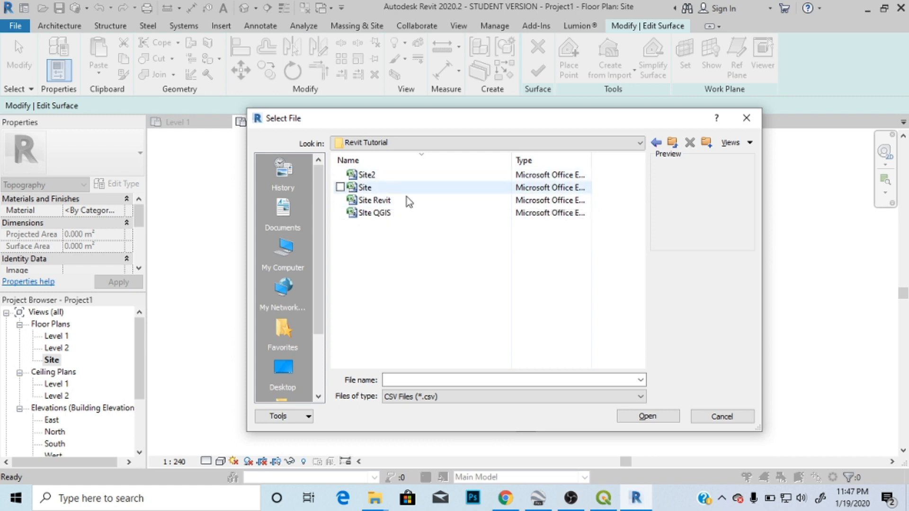
pyautogui.click(391, 203)
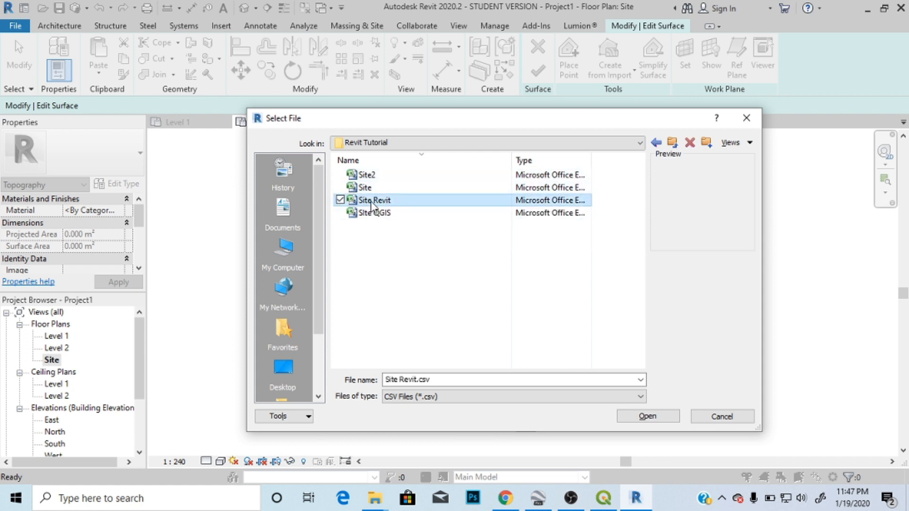
pyautogui.click(650, 420)
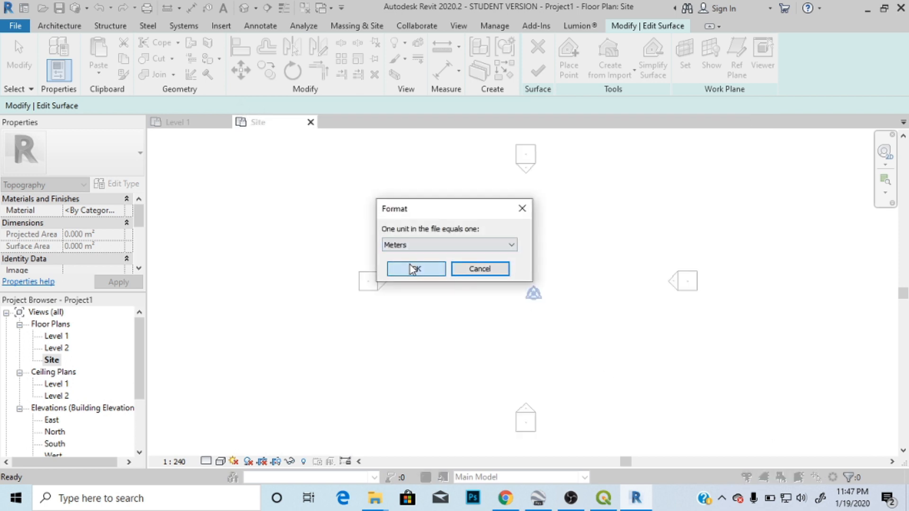
pyautogui.click(414, 269)
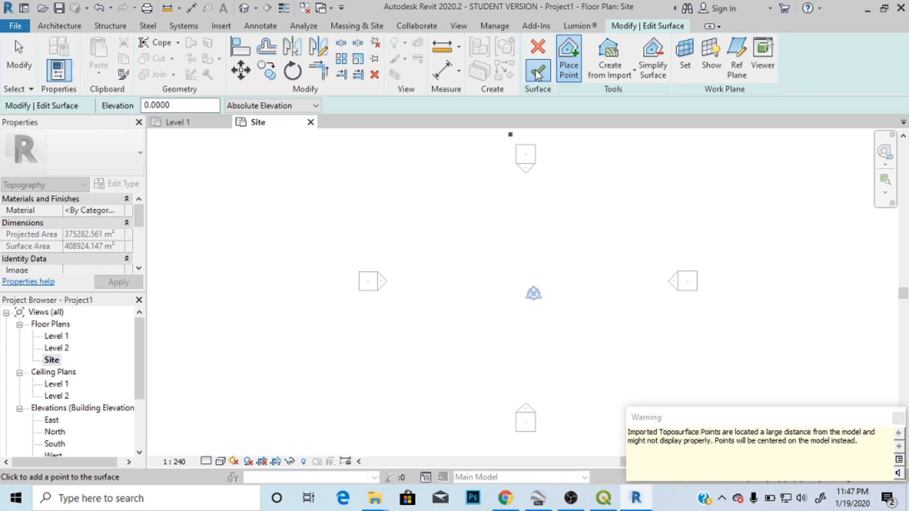
pyautogui.click(538, 74)
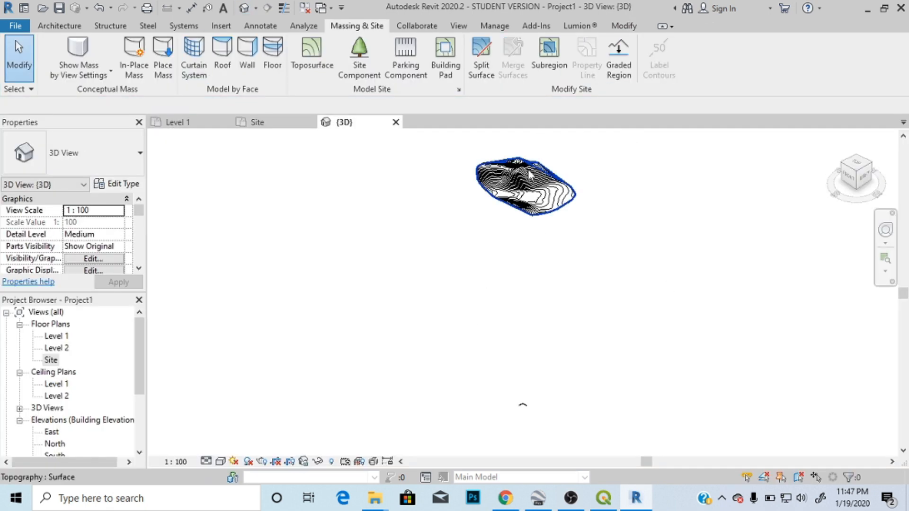
# - Open the default 3D view and examine the toposurface's relief and contours from several angles
pyautogui.scroll(2, 529, 174)
pyautogui.moveTo(502, 267); pyautogui.dragTo(547, 244)
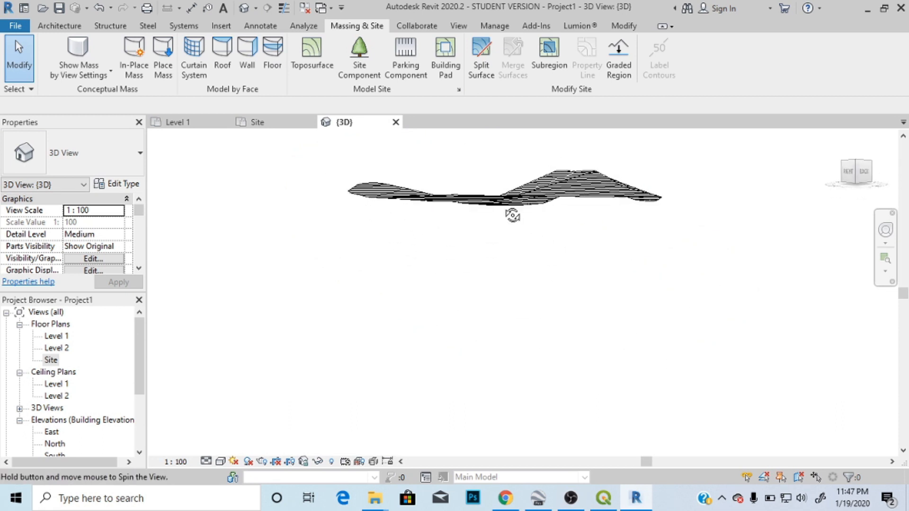
pyautogui.moveTo(635, 232); pyautogui.dragTo(463, 349)
pyautogui.scroll(5, 610, 400)
pyautogui.moveTo(610, 400); pyautogui.dragTo(582, 334)
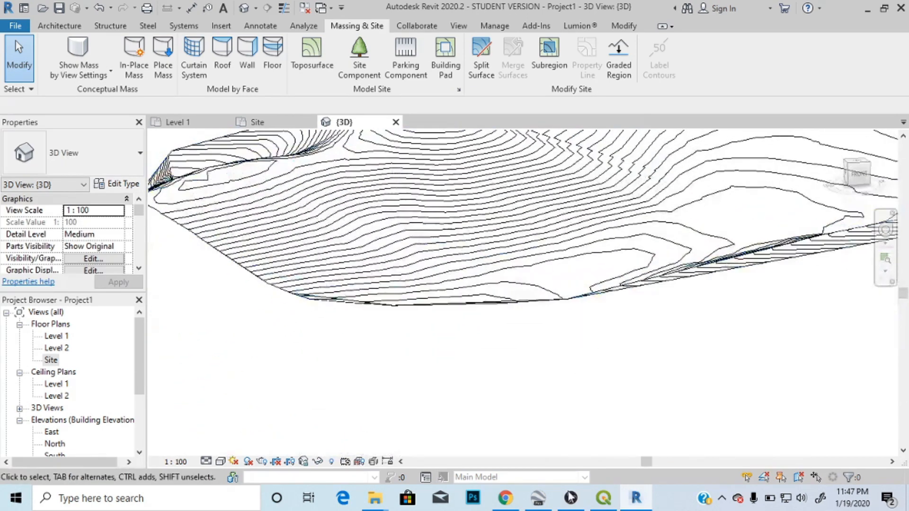
# - Compare the terrain under the Site path in Google Earth Pro with the toposurface in Revit's 3D view
pyautogui.click(537, 501)
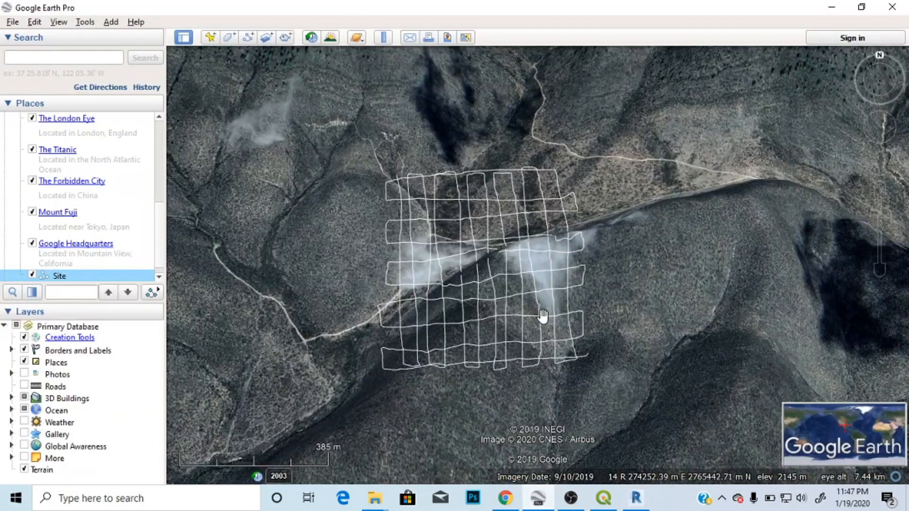
pyautogui.moveTo(418, 310); pyautogui.dragTo(590, 455)
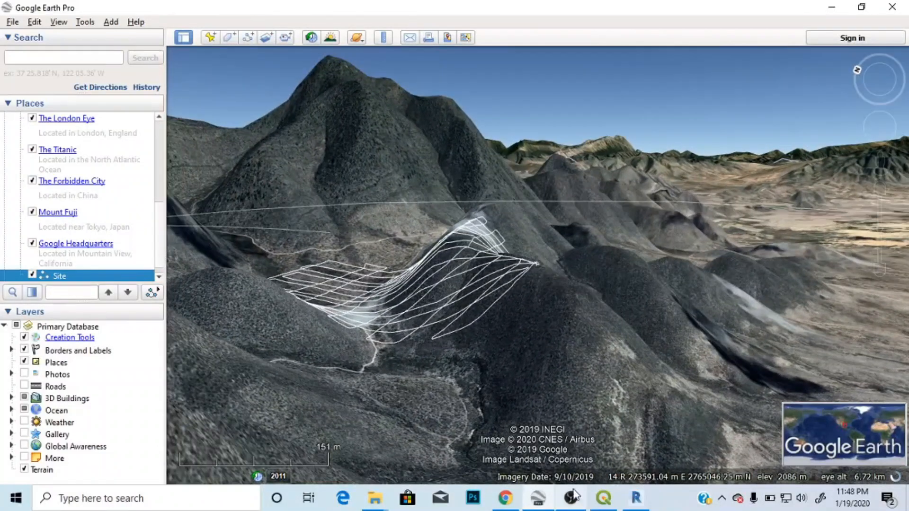
pyautogui.click(633, 500)
pyautogui.scroll(-3, 625, 398)
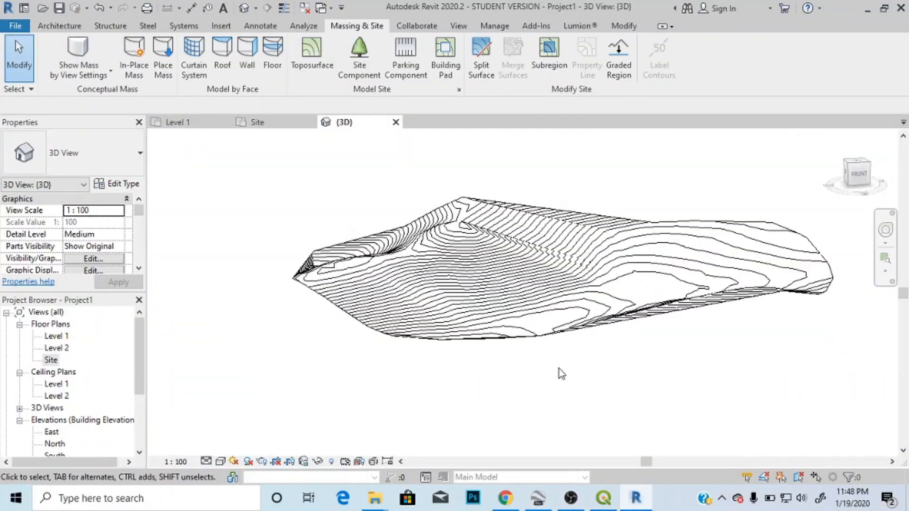
pyautogui.moveTo(652, 372); pyautogui.dragTo(730, 330)
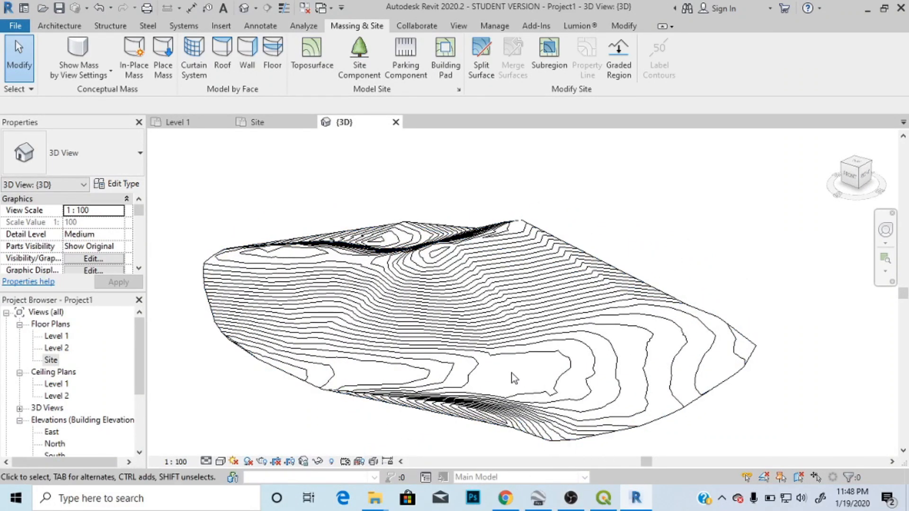
# - Switch the 3D view's visual style to Realistic and inspect the toposurface
pyautogui.click(221, 461)
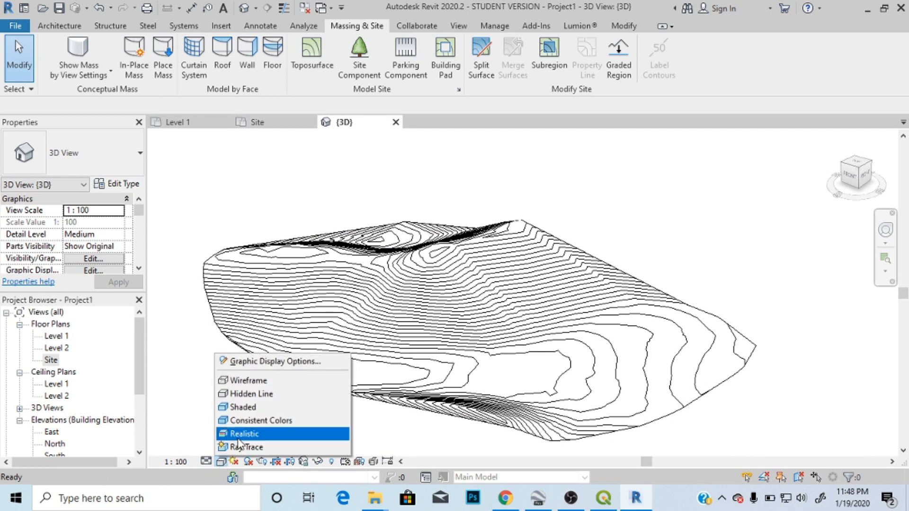
pyautogui.click(238, 436)
pyautogui.moveTo(539, 359); pyautogui.dragTo(560, 300)
pyautogui.moveTo(499, 290); pyautogui.dragTo(567, 327)
pyautogui.scroll(3, 550, 388)
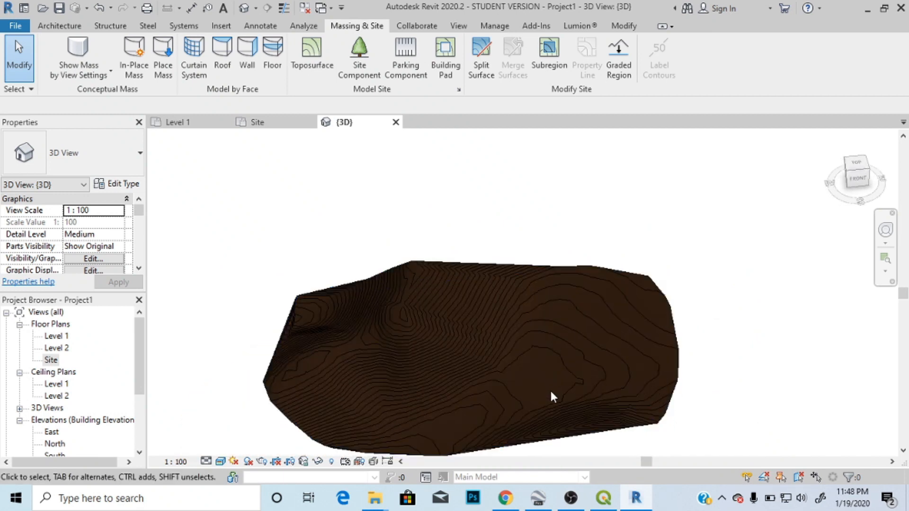
# - In the Site Settings, set the contour line display interval to 2.5 and apply it to the toposurface
pyautogui.click(458, 91)
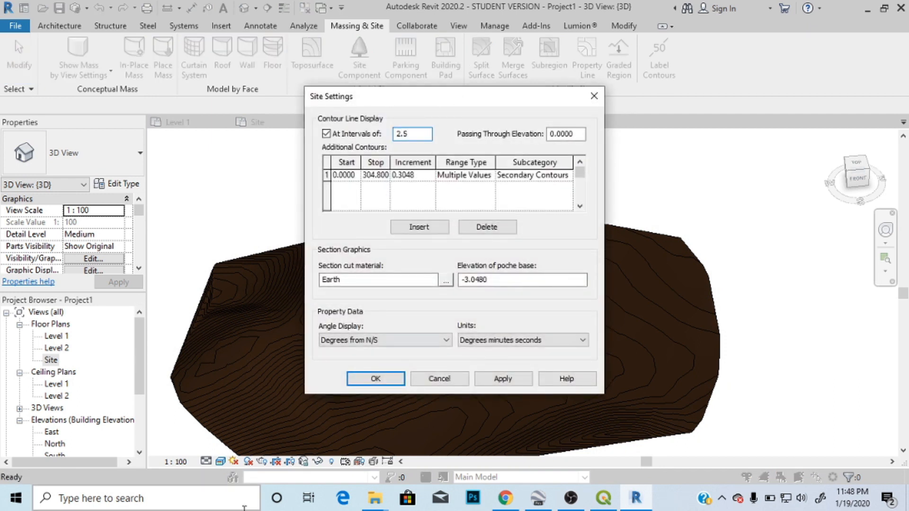
pyautogui.click(499, 381)
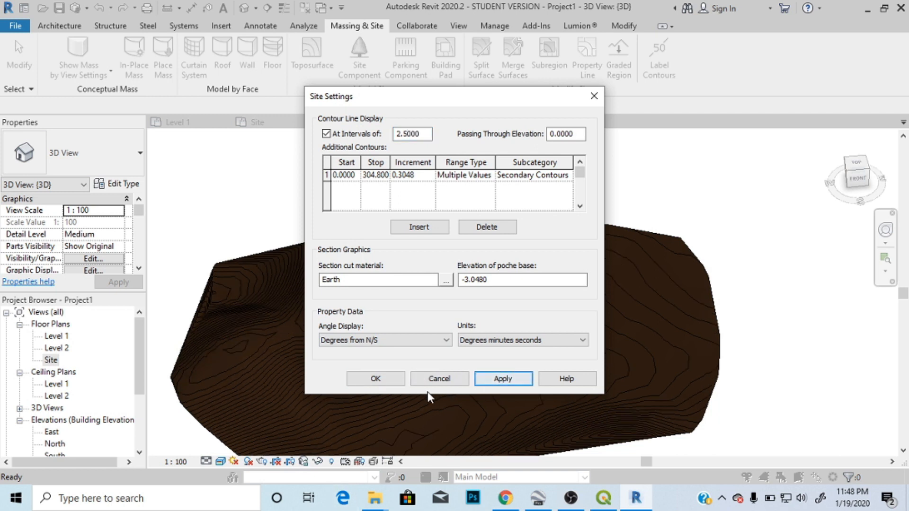
pyautogui.click(376, 379)
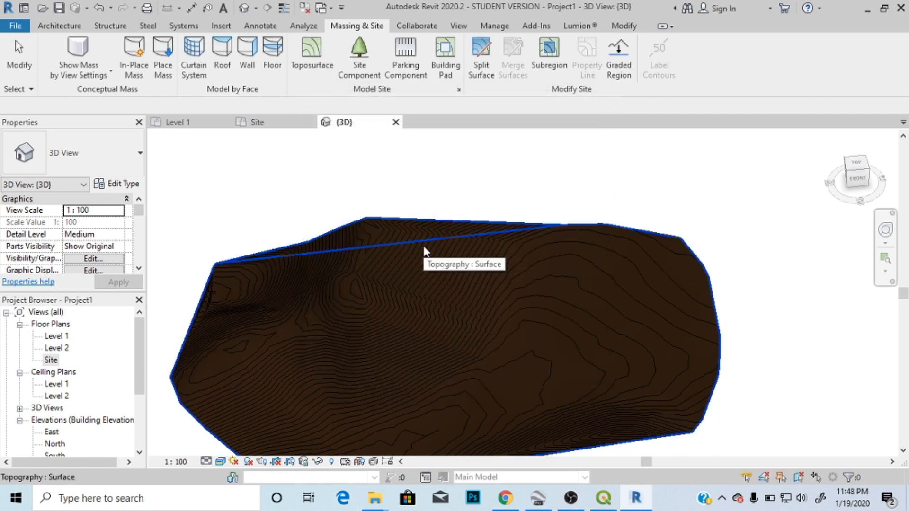
pyautogui.scroll(-2, 425, 251)
pyautogui.scroll(3, 412, 282)
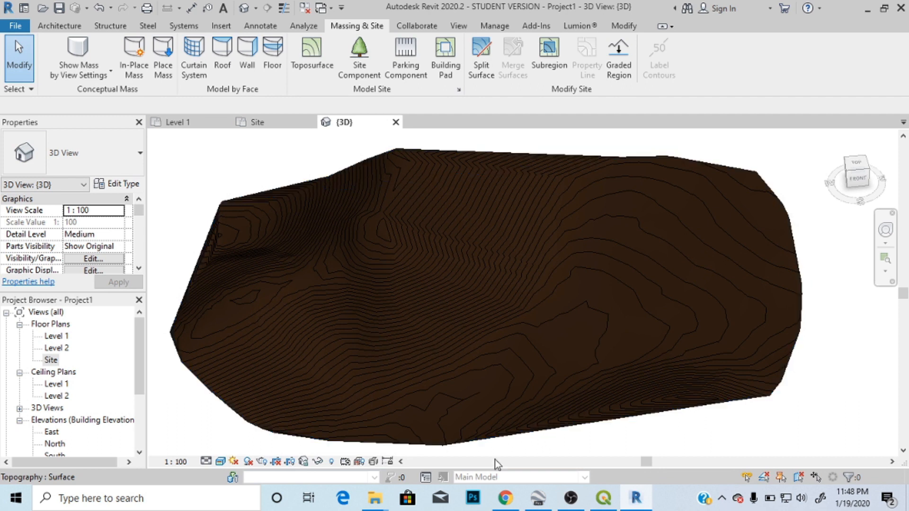